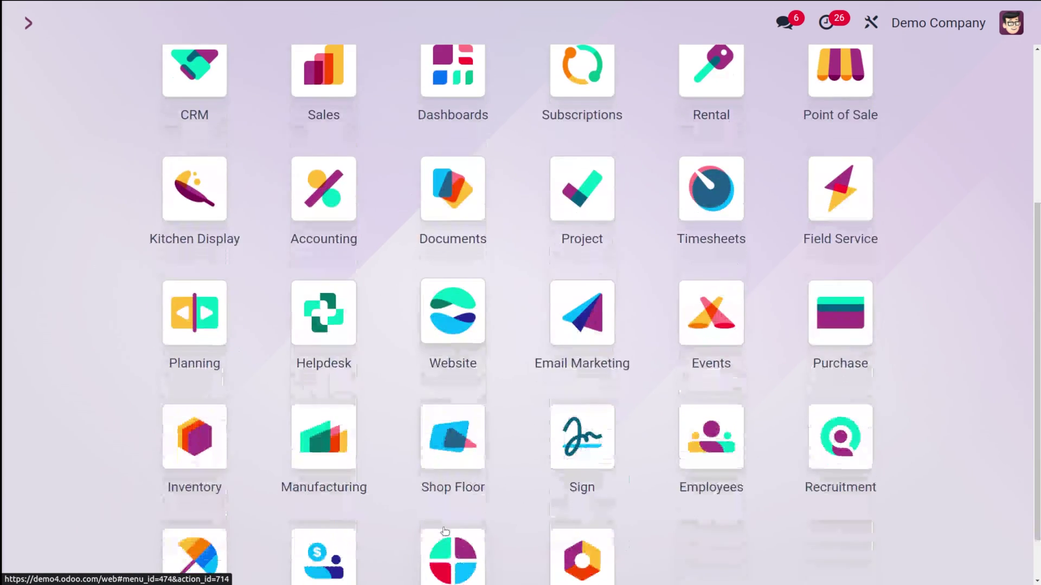
# - Scroll back up the Odoo home screen to show the installed apps
pyautogui.scroll(5, 445, 531)
# - Find Subscriptions with a 'sub' search and go to Configuration > Recurring Plans
pyautogui.write('sub')
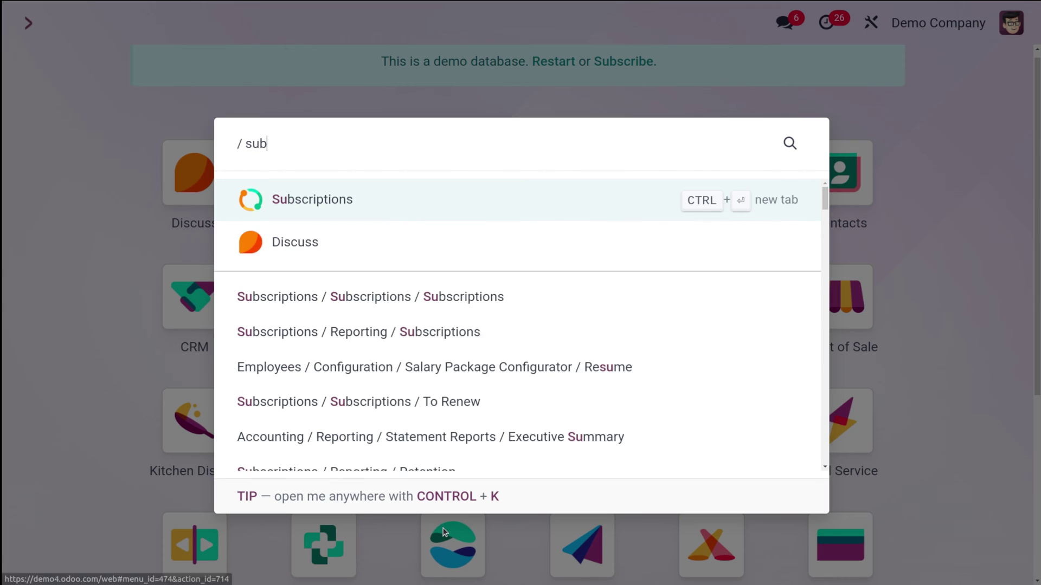
pyautogui.click(436, 207)
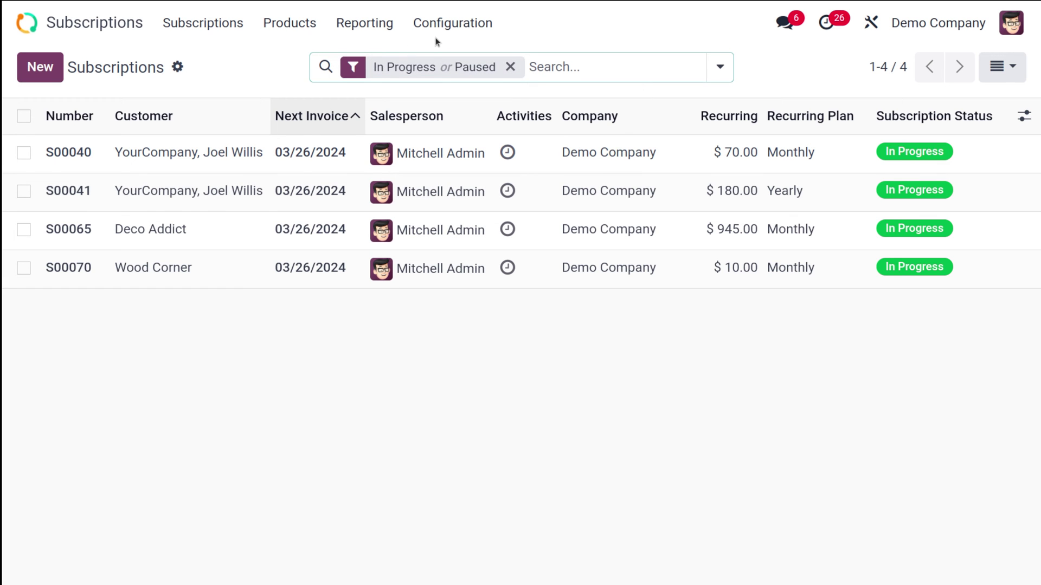
pyautogui.click(443, 25)
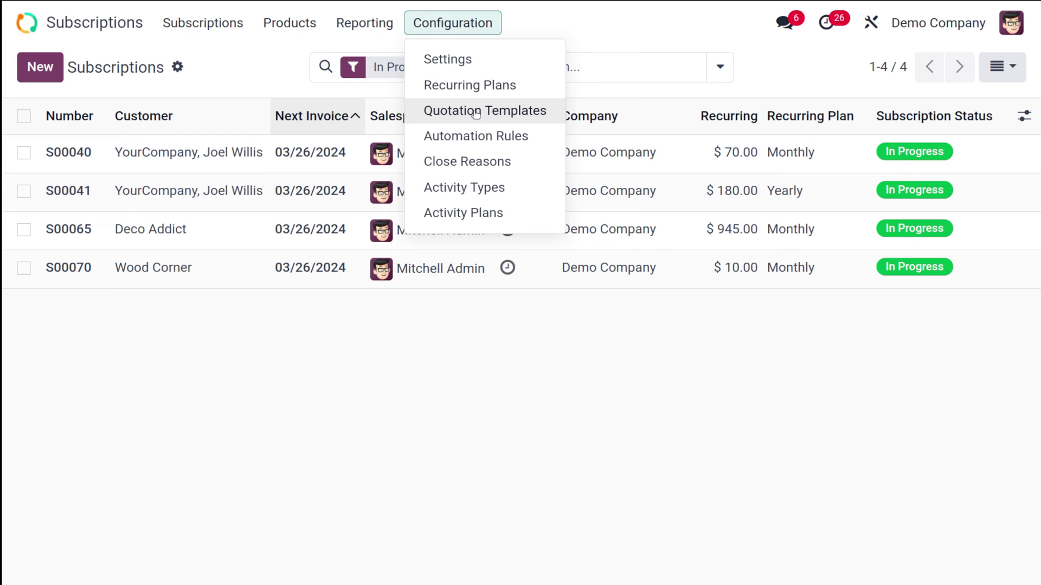
pyautogui.click(492, 87)
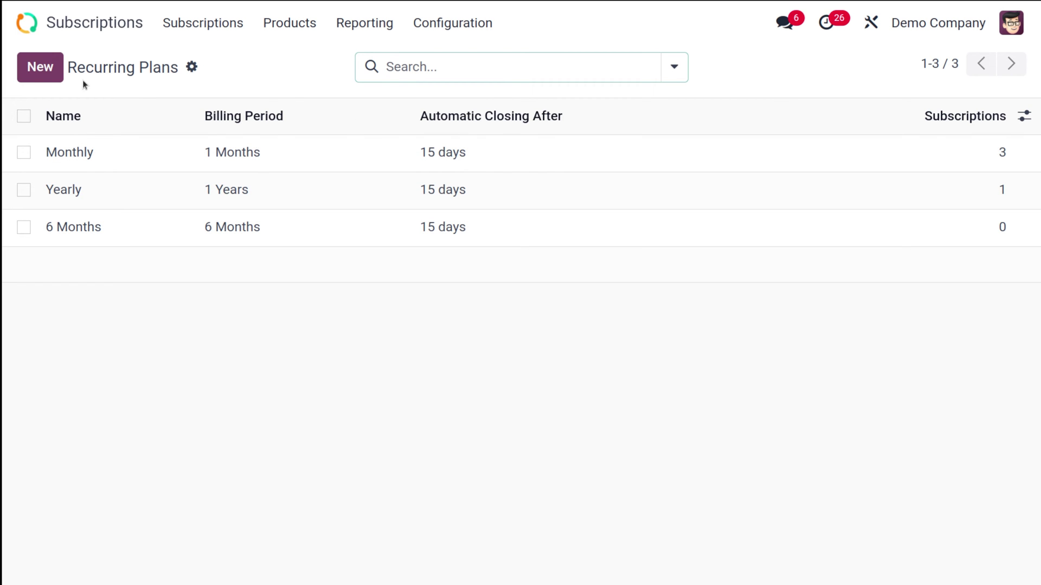
# - Open the Monthly recurring plan and rename it to 'Annual'
pyautogui.click(97, 152)
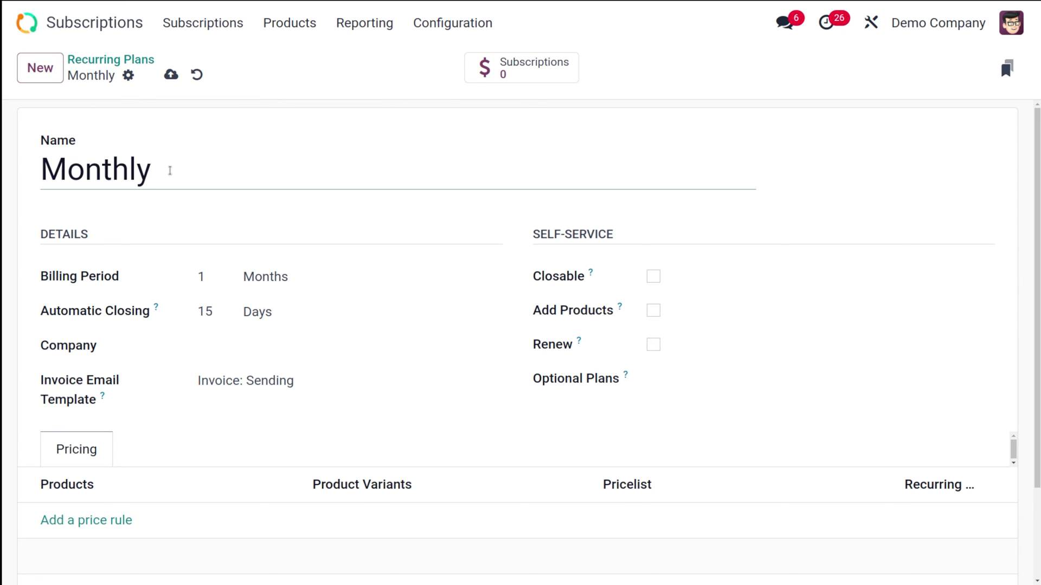
pyautogui.moveTo(167, 169); pyautogui.dragTo(32, 177)
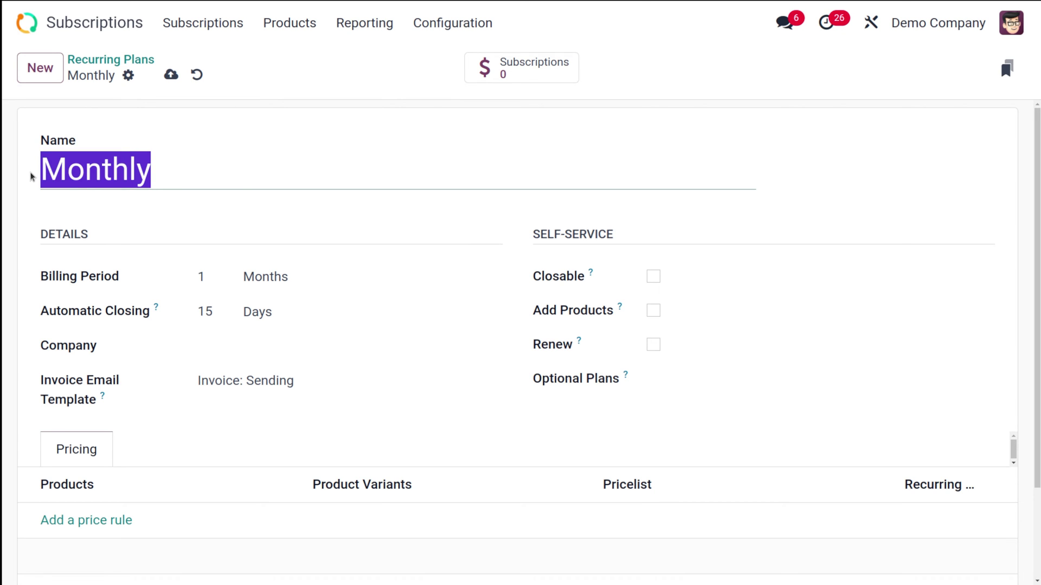
pyautogui.press('BackSpace')
pyautogui.write('Annually')
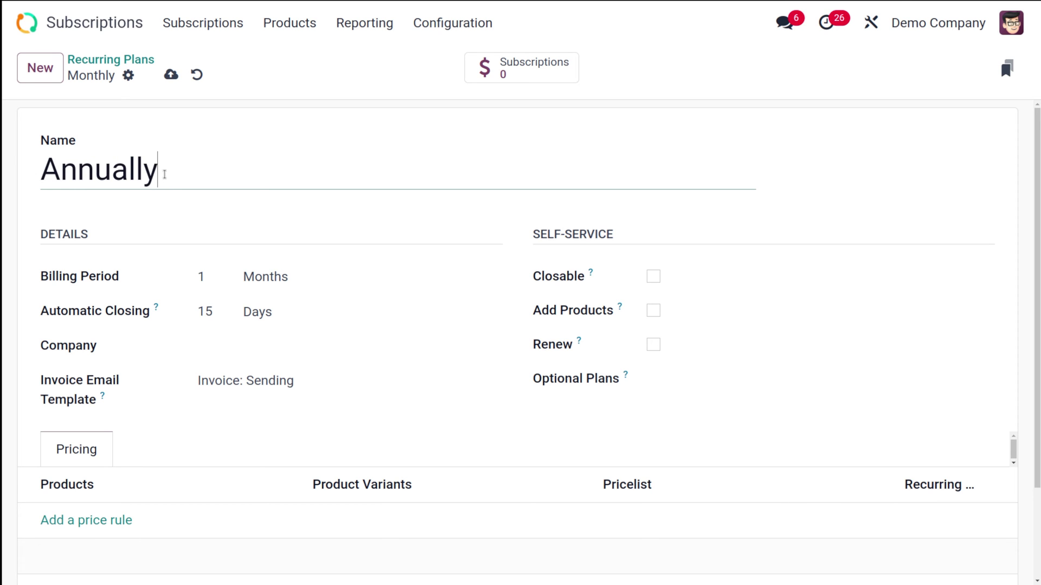
pyautogui.press('BackSpace')
pyautogui.press('BackSpace')
pyautogui.press('BackSpace')
pyautogui.write('l')
# - Set the Annual plan's billing period unit to Years
pyautogui.click(212, 275)
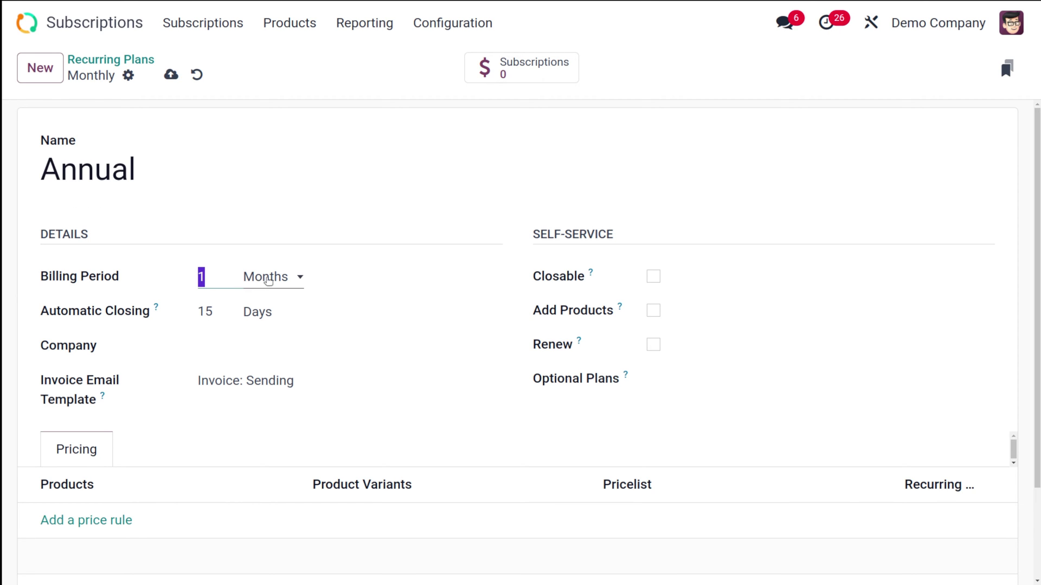
pyautogui.click(268, 278)
pyautogui.click(268, 333)
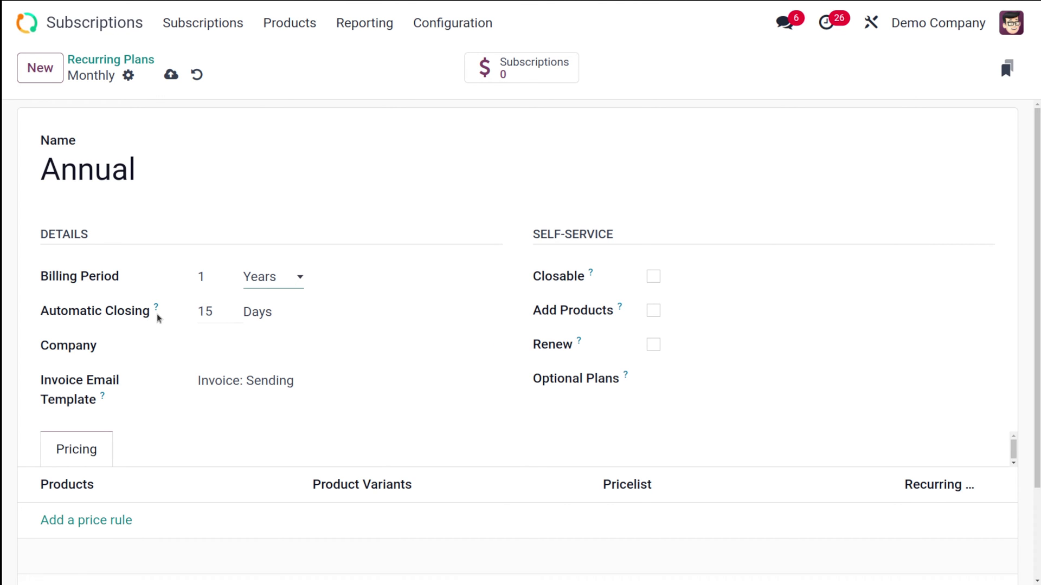
pyautogui.moveTo(158, 317)
# - Enable Closable, Add Products and Renew, and add Monthly as an optional plan
pyautogui.moveTo(591, 276)
pyautogui.click(652, 277)
pyautogui.moveTo(624, 308)
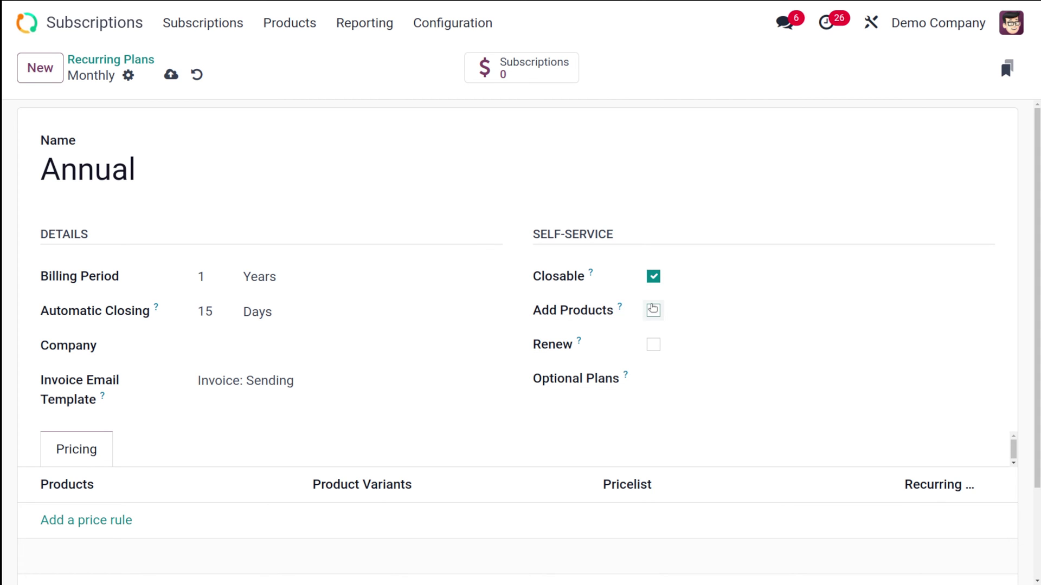
pyautogui.moveTo(578, 344)
pyautogui.moveTo(627, 377)
pyautogui.click(710, 380)
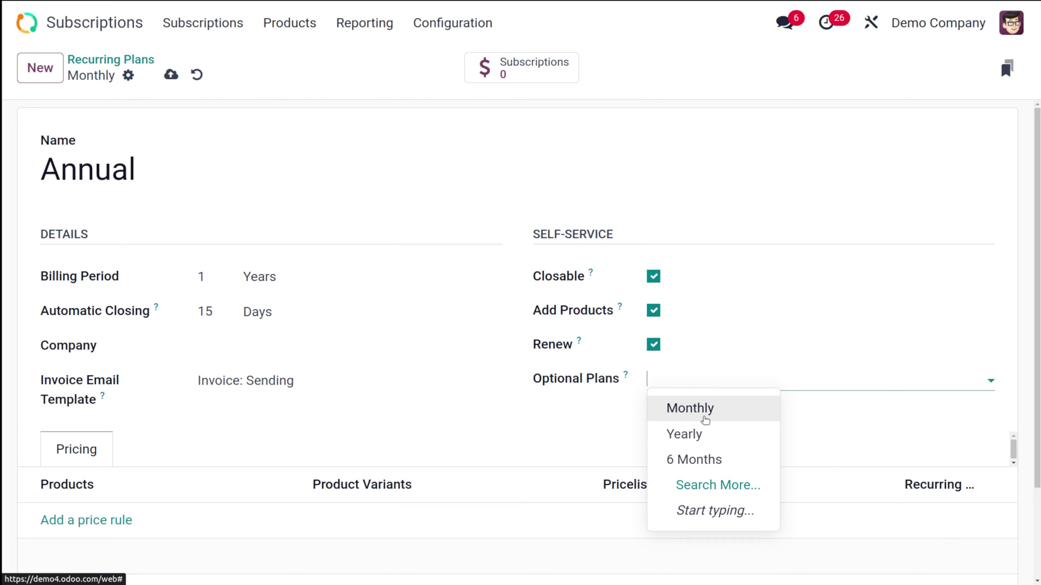
pyautogui.click(705, 420)
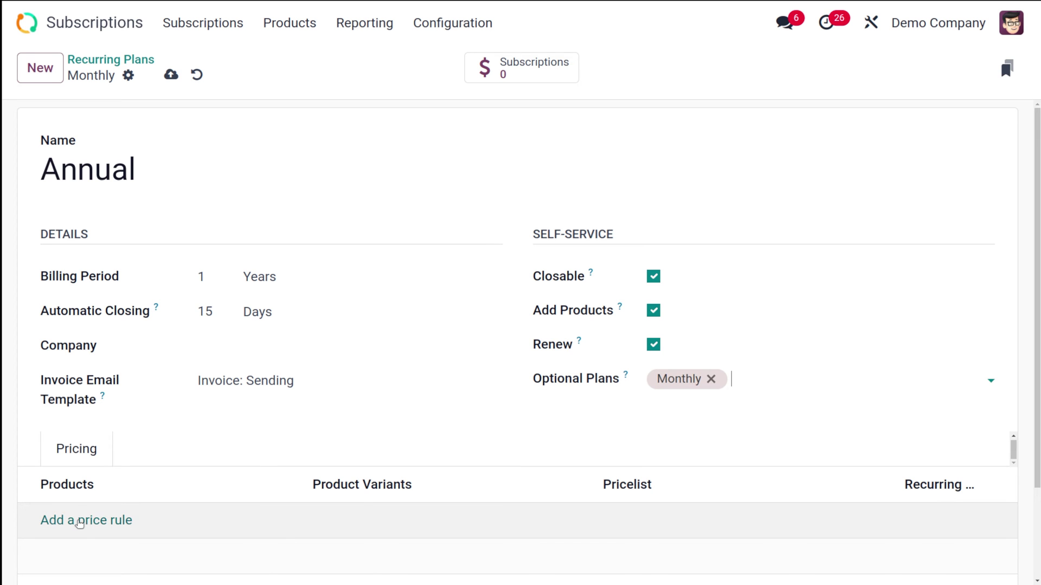
# - Add a Magazine price rule on the Christmas (USD) pricelist
pyautogui.click(76, 521)
pyautogui.click(76, 520)
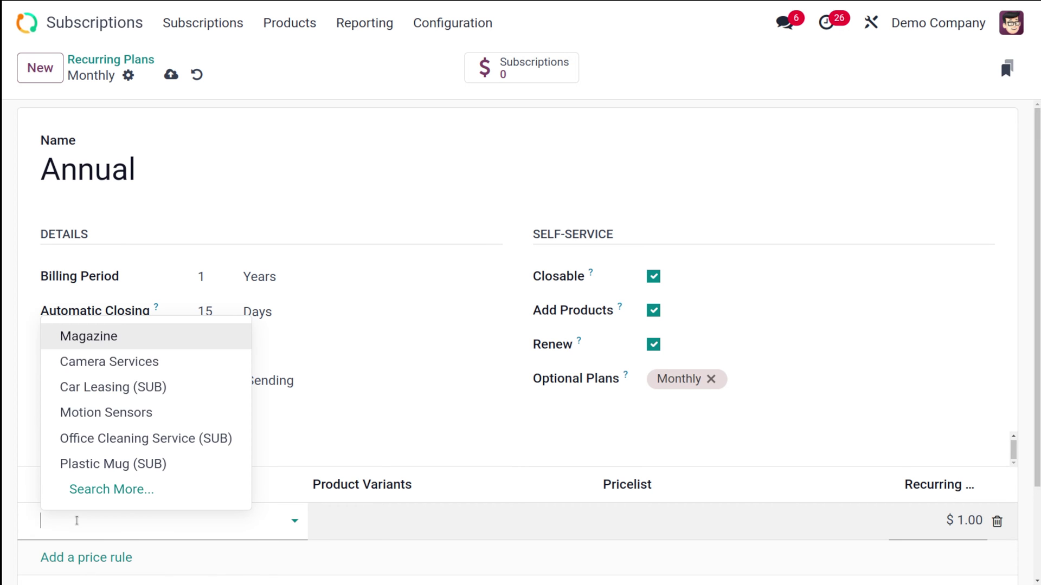
pyautogui.click(124, 339)
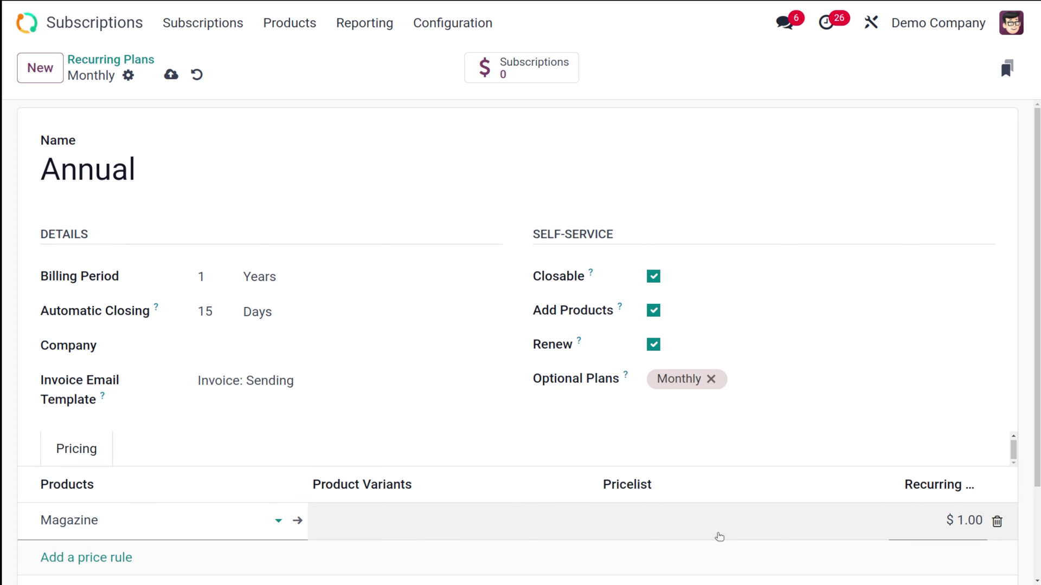
pyautogui.click(722, 535)
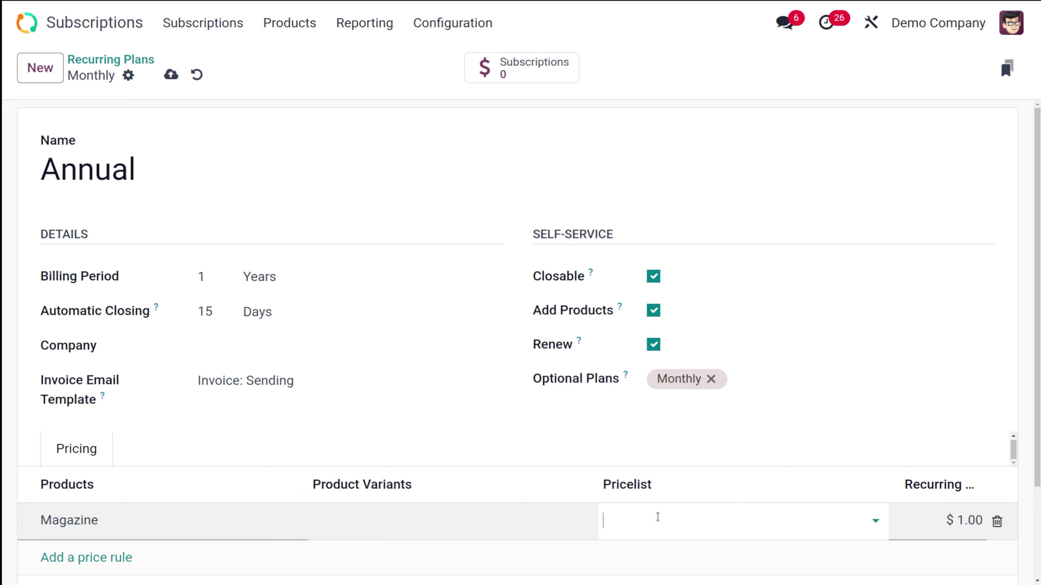
pyautogui.click(657, 517)
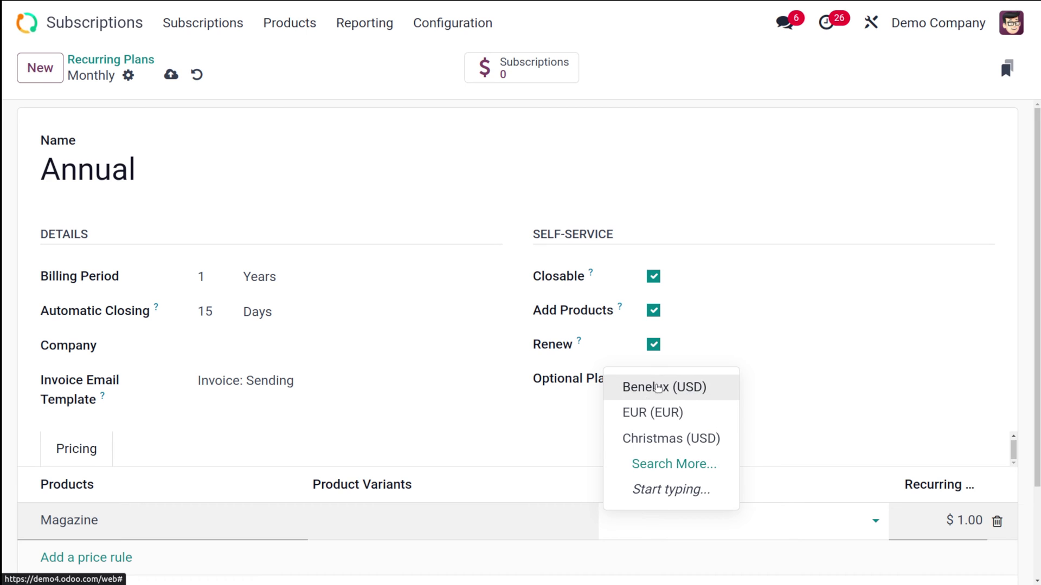
pyautogui.click(638, 440)
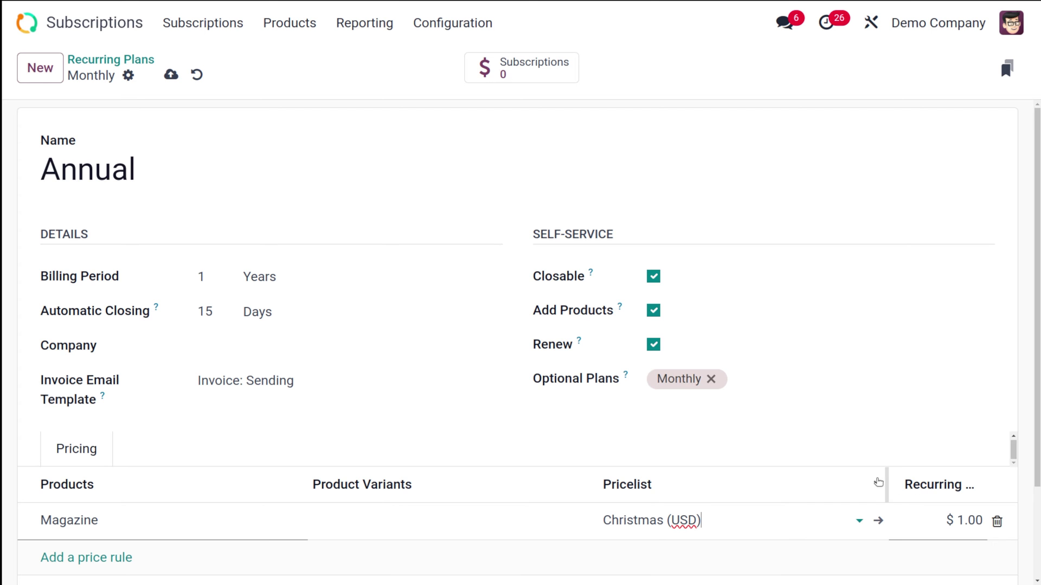
# - Set the Magazine rule's recurring price to 10 and save the Annual plan
pyautogui.moveTo(884, 482); pyautogui.dragTo(782, 502)
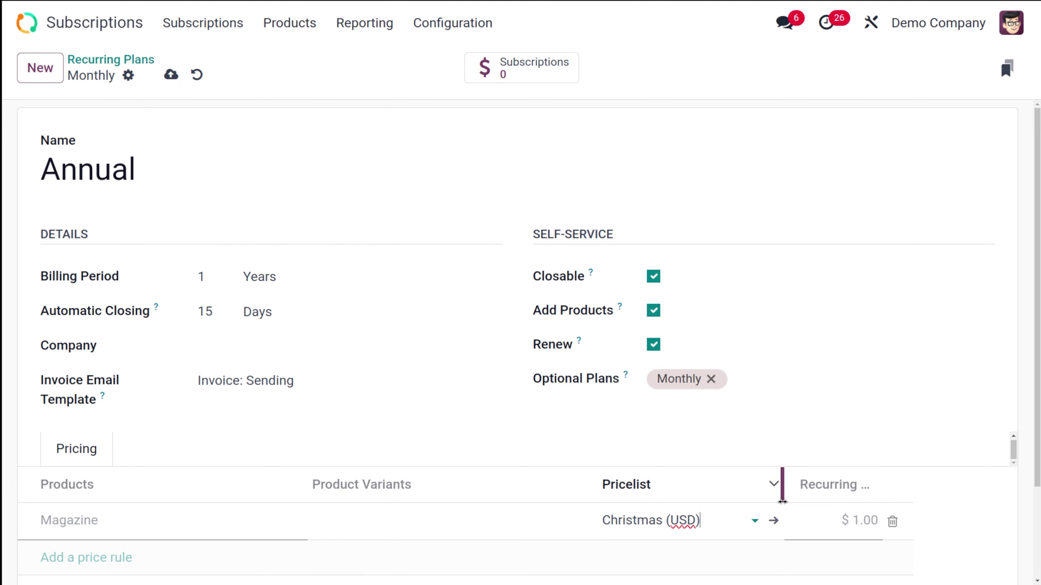
pyautogui.click(870, 523)
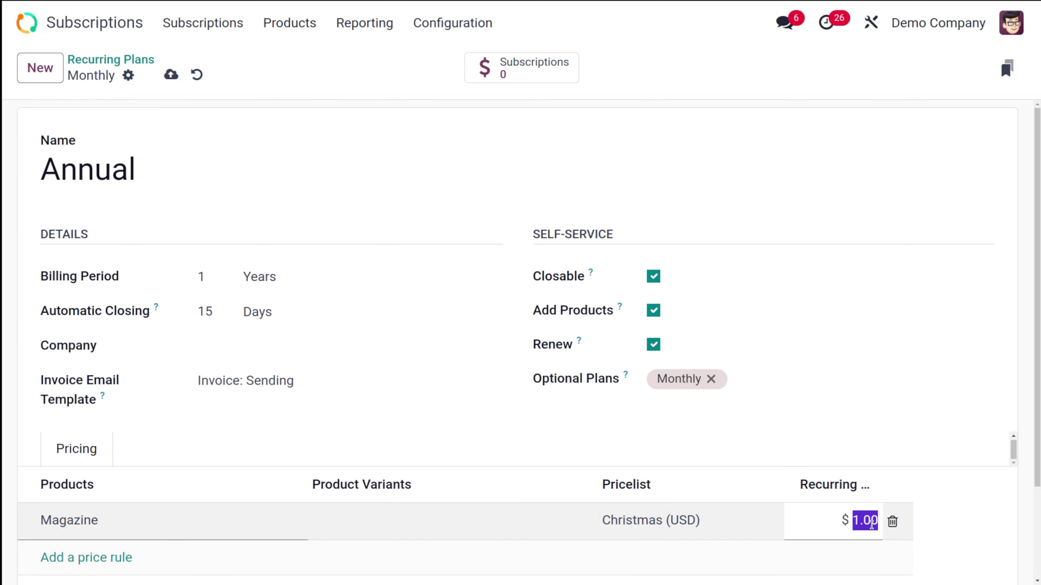
pyautogui.write('10')
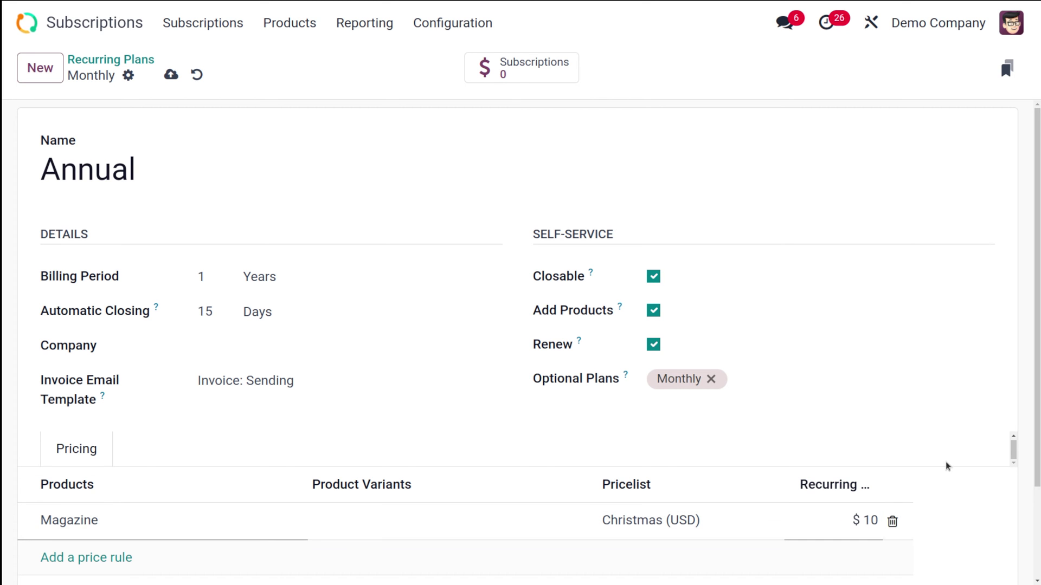
pyautogui.press('Tab')
pyautogui.click(947, 436)
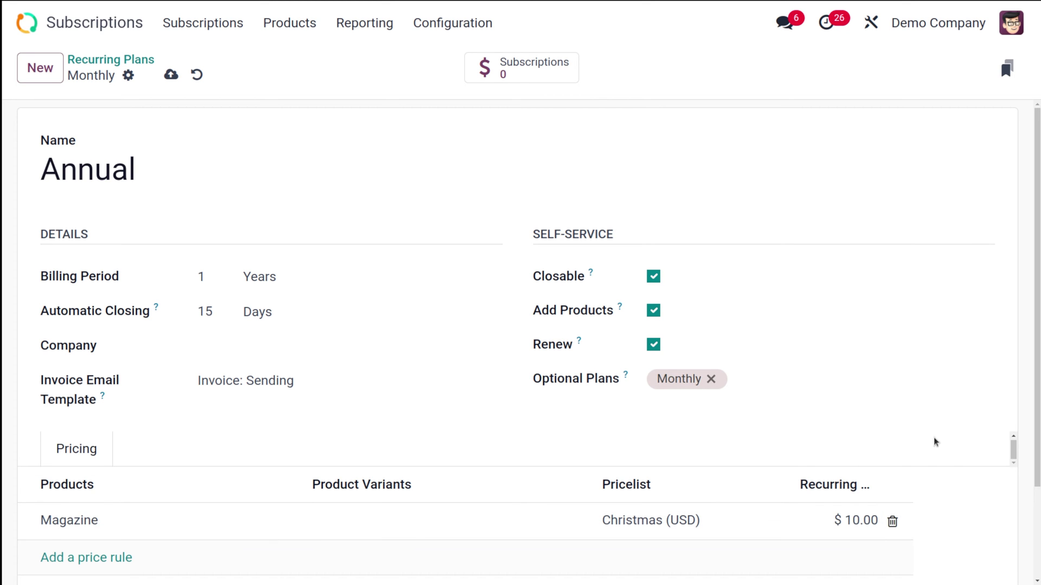
pyautogui.scroll(-3, 258, 455)
pyautogui.scroll(3, 258, 455)
pyautogui.click(171, 74)
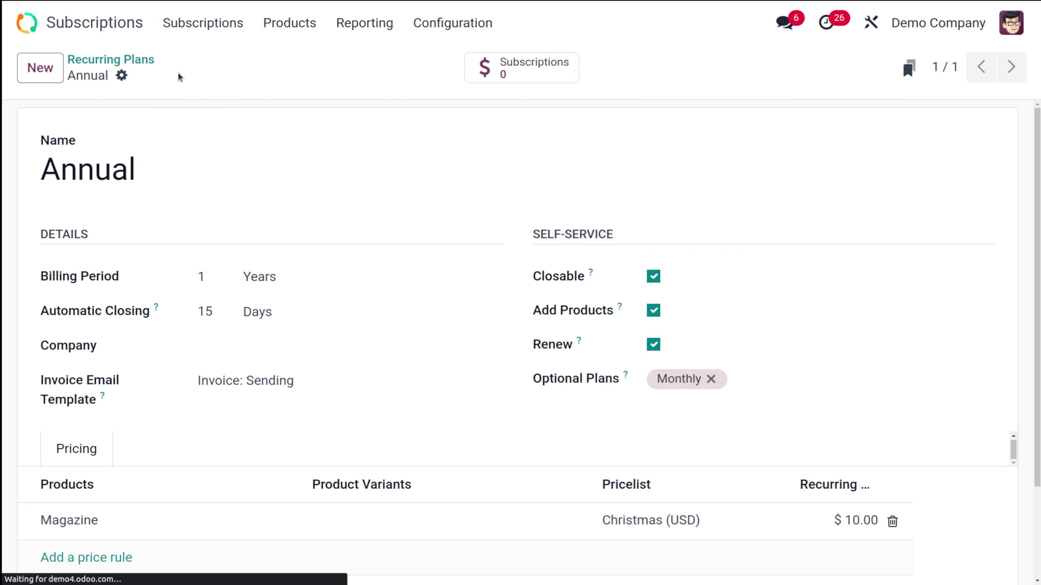
# - Start a new subscription quotation for Deco Addict on the Annual plan
pyautogui.click(205, 23)
pyautogui.click(216, 58)
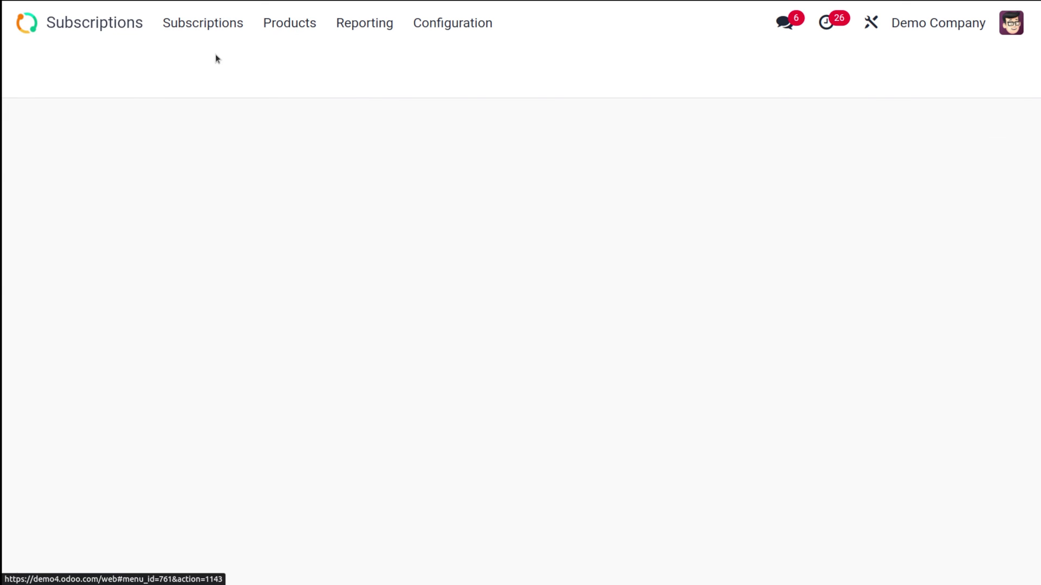
pyautogui.click(51, 68)
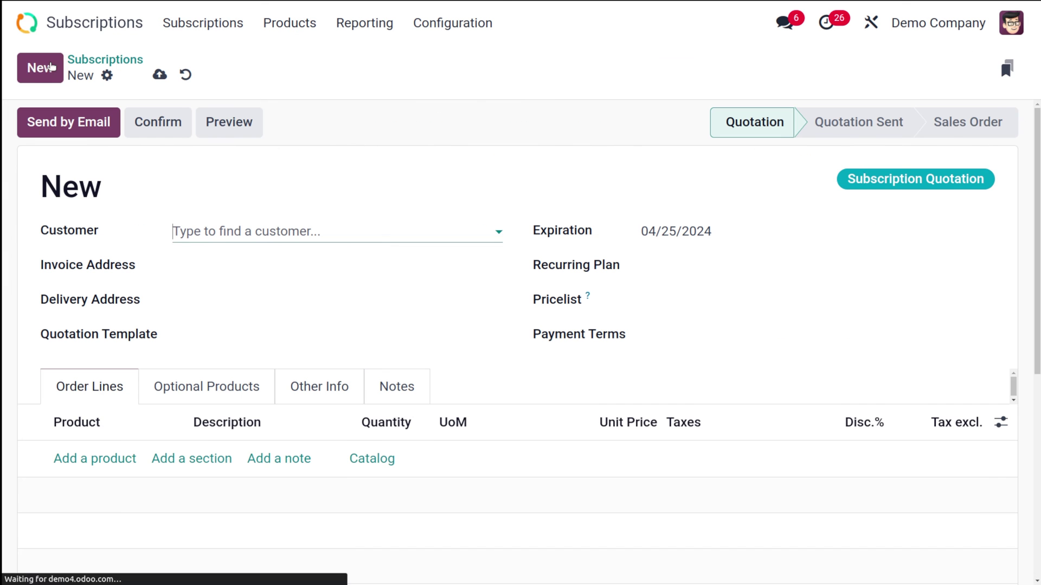
pyautogui.click(240, 233)
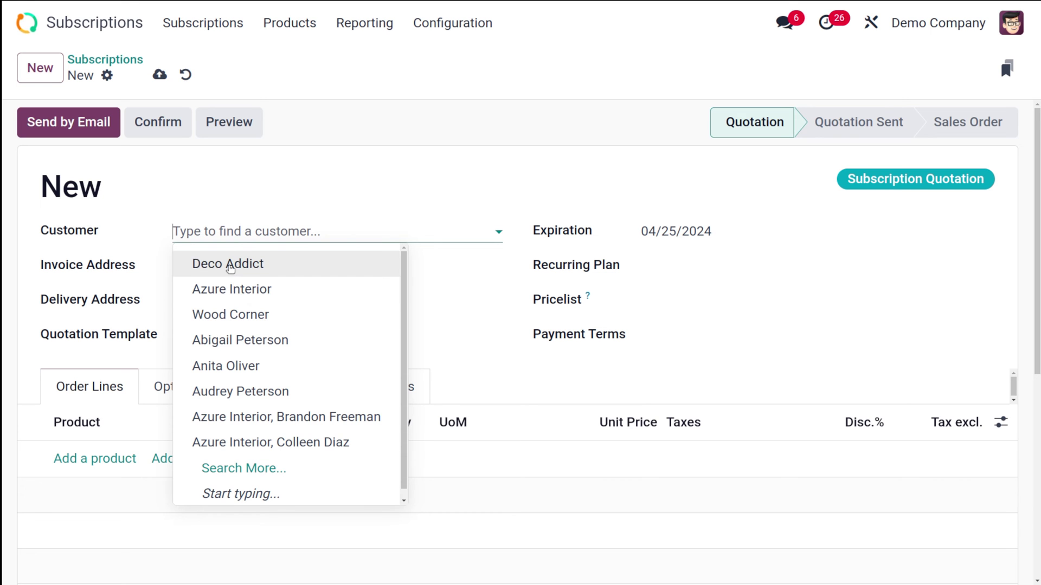
pyautogui.click(228, 264)
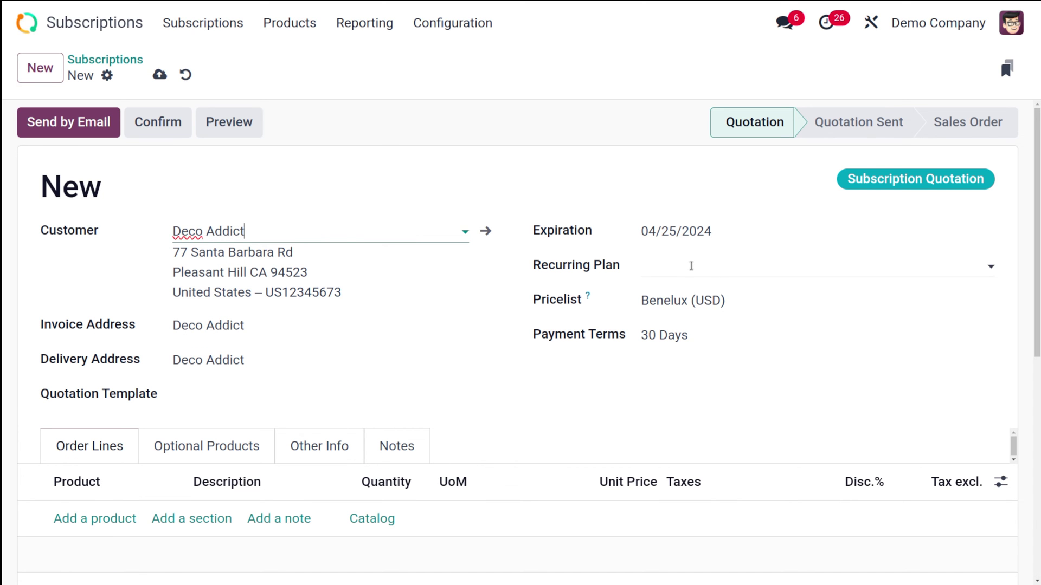
pyautogui.click(688, 266)
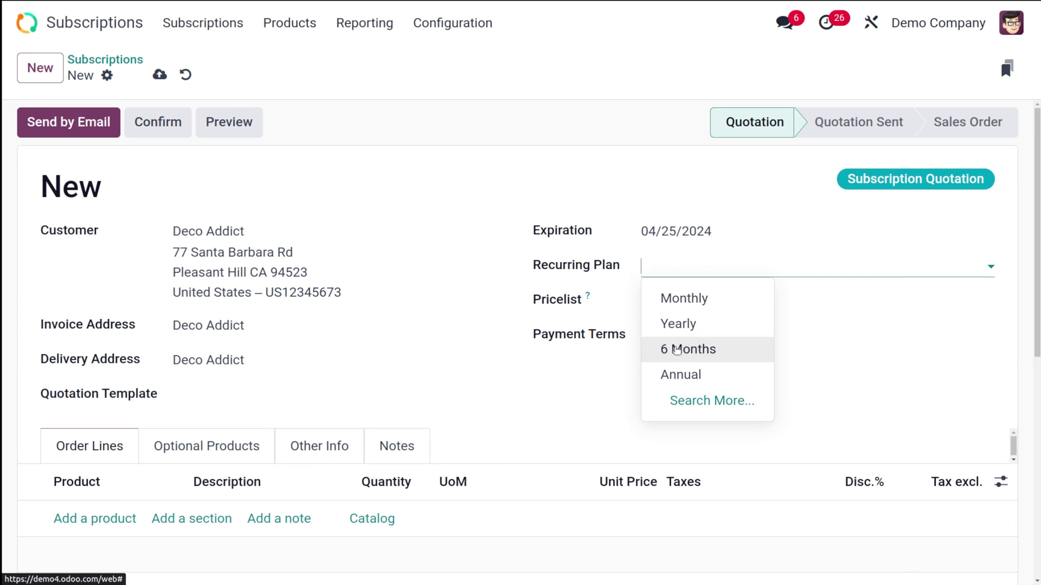
pyautogui.click(681, 374)
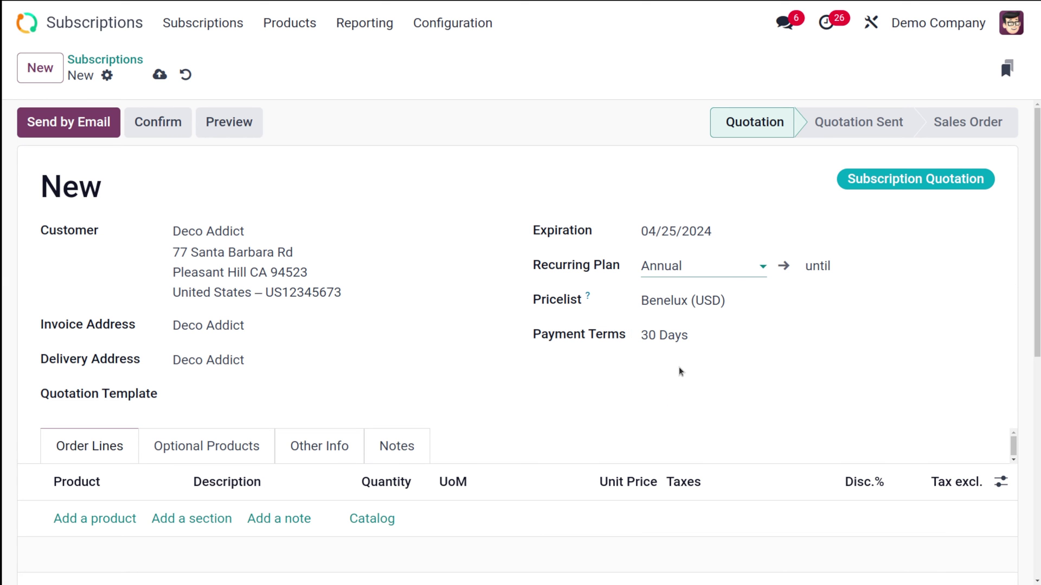
# - Add a Magazine line and switch the pricelist to Christmas (USD)
pyautogui.scroll(-5, 522, 446)
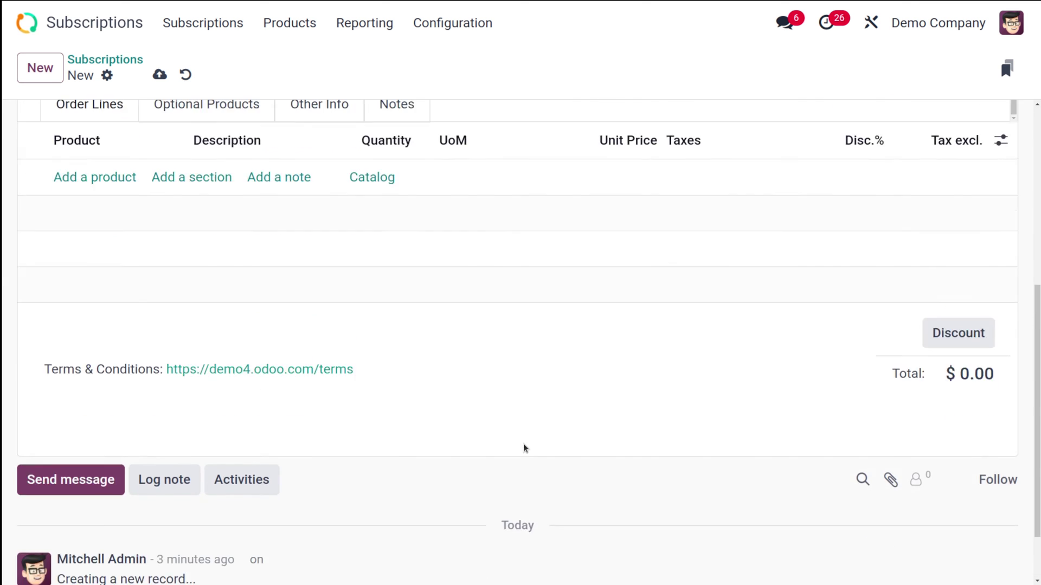
pyautogui.scroll(3, 523, 448)
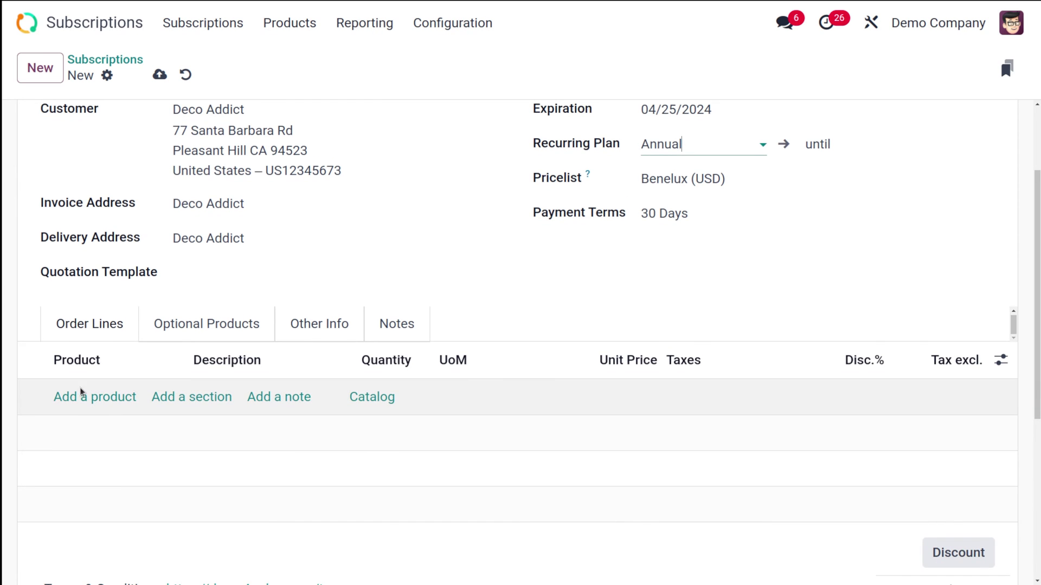
pyautogui.click(81, 395)
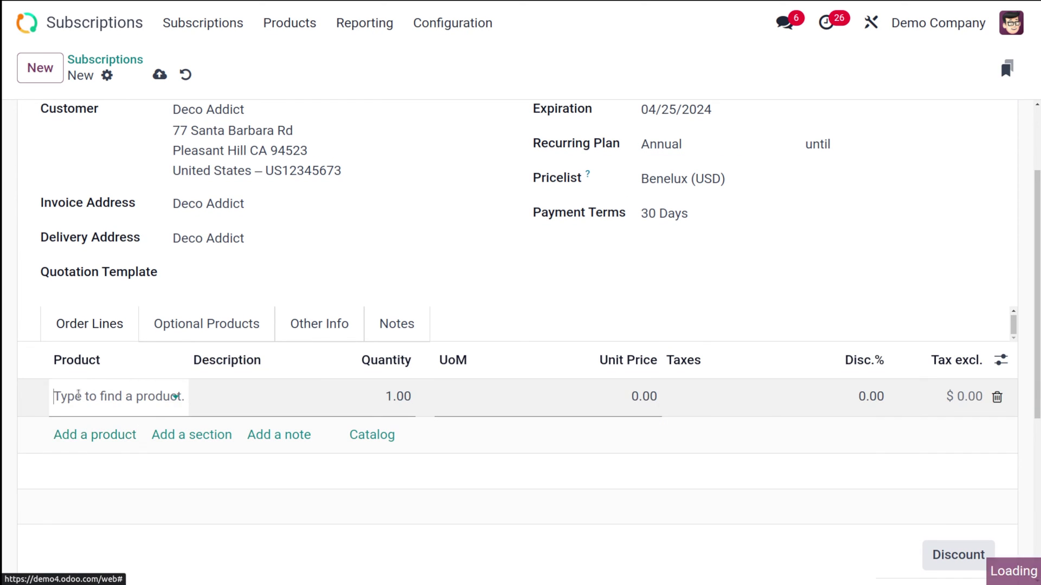
pyautogui.click(202, 145)
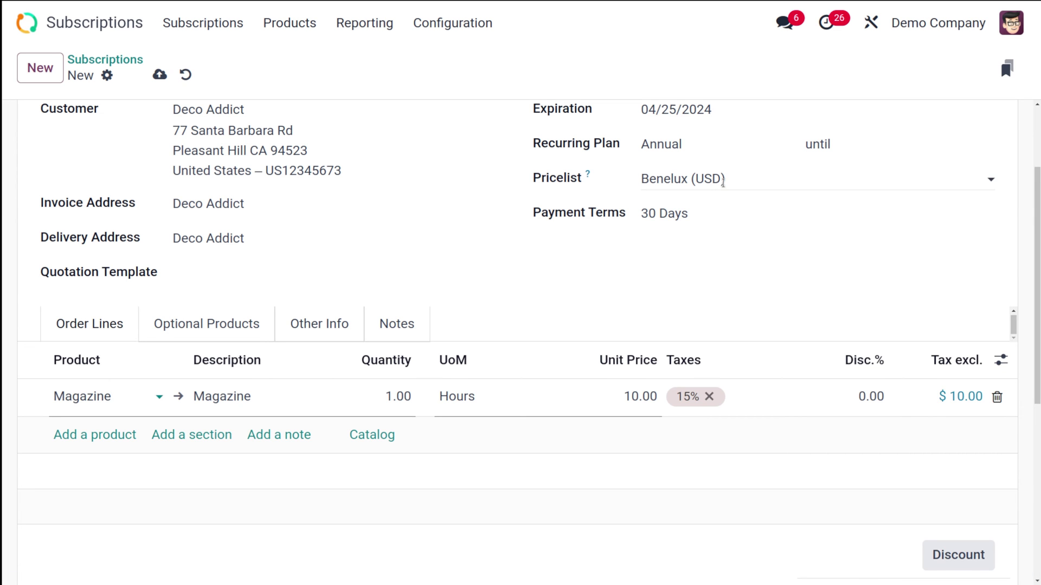
pyautogui.click(722, 182)
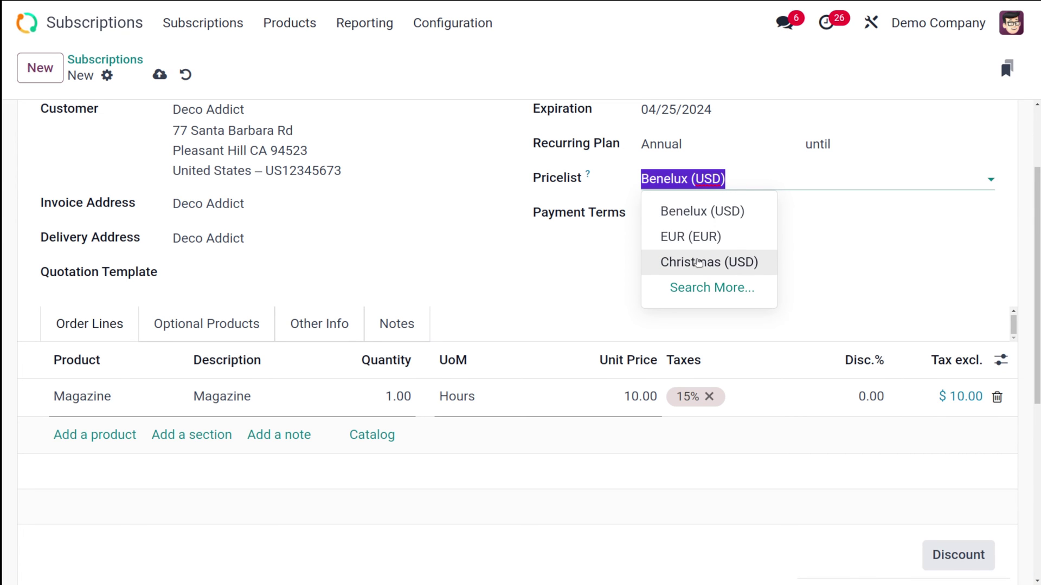
pyautogui.click(699, 263)
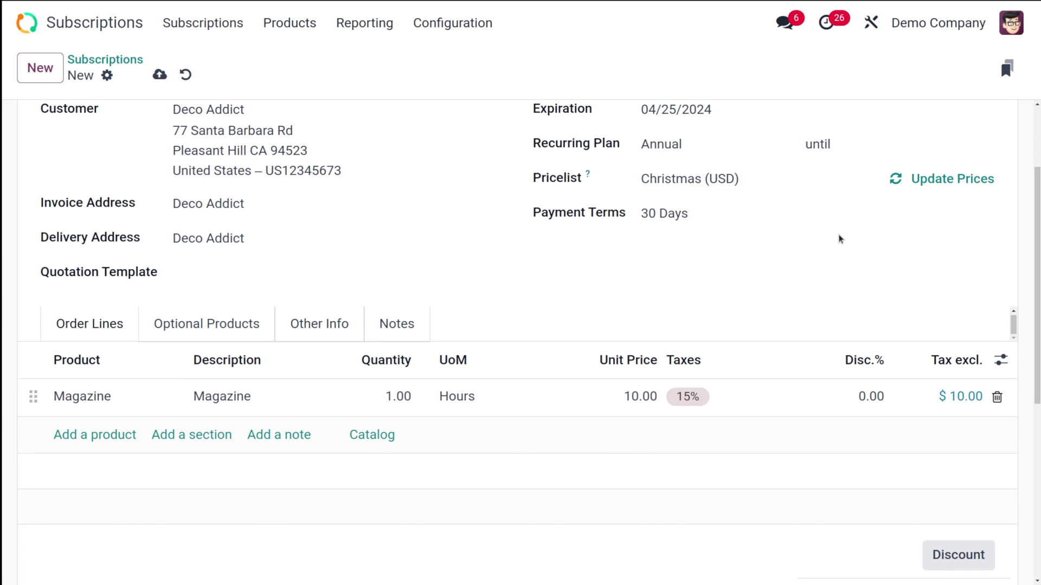
pyautogui.scroll(3, 838, 236)
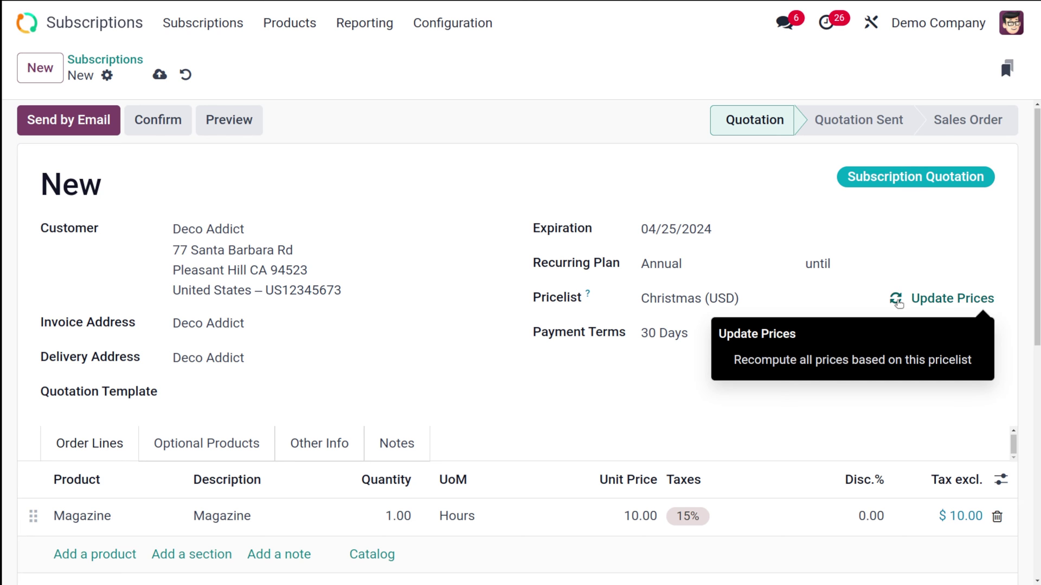
# - Update prices for Christmas (USD) and end the Annual plan on 04/25/2025
pyautogui.click(896, 300)
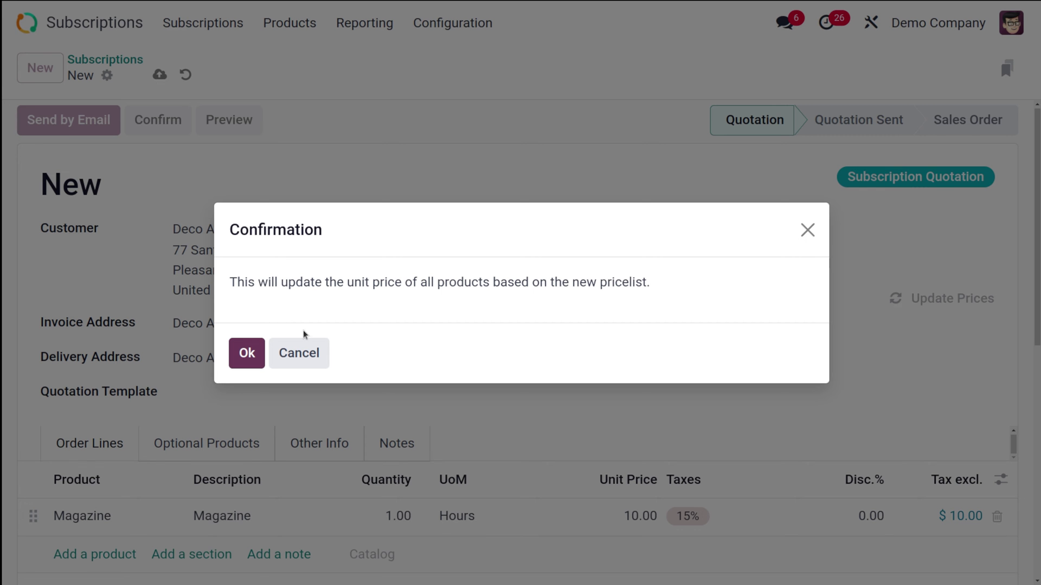
pyautogui.click(247, 353)
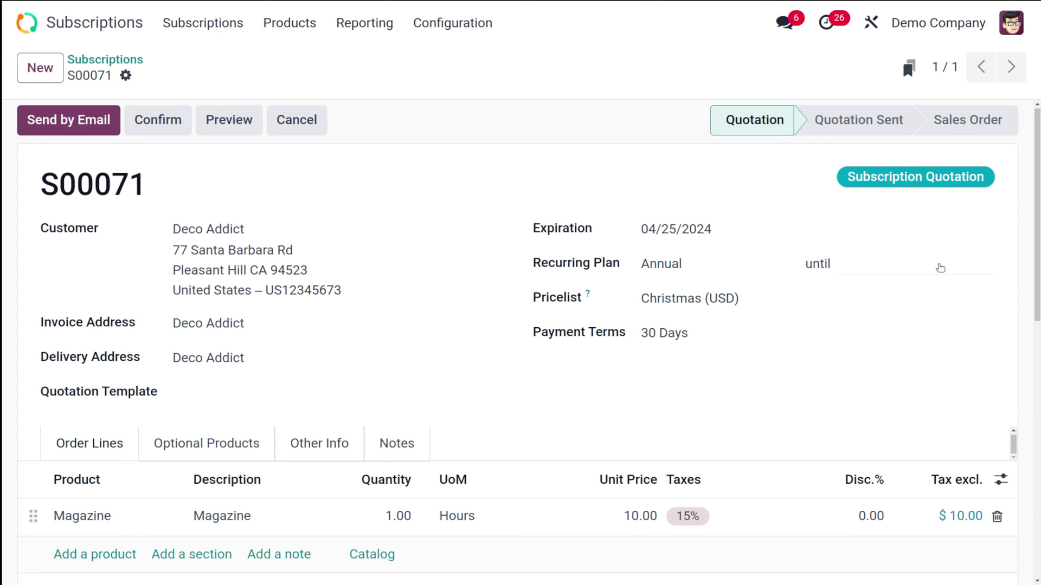
pyautogui.click(938, 267)
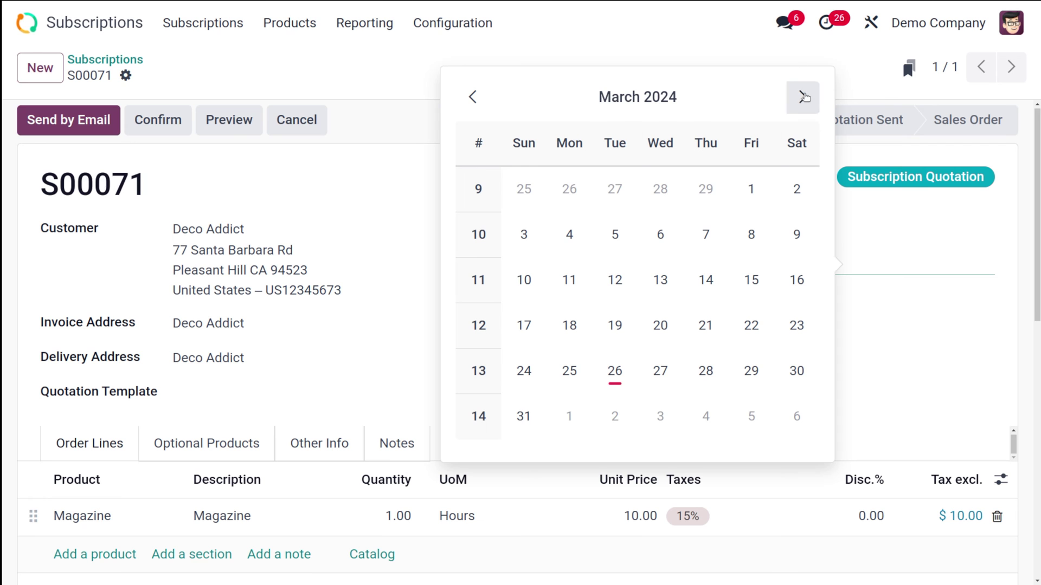
pyautogui.click(803, 97)
pyautogui.click(803, 97)
pyautogui.click(803, 97)
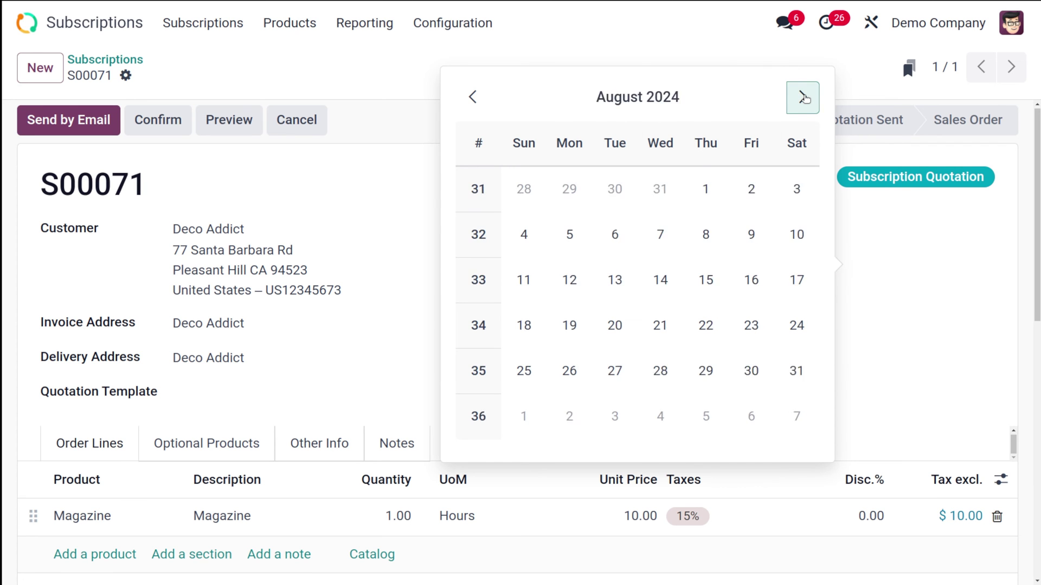
pyautogui.click(803, 97)
pyautogui.click(802, 98)
pyautogui.click(803, 97)
pyautogui.click(803, 97)
pyautogui.click(803, 98)
pyautogui.click(803, 97)
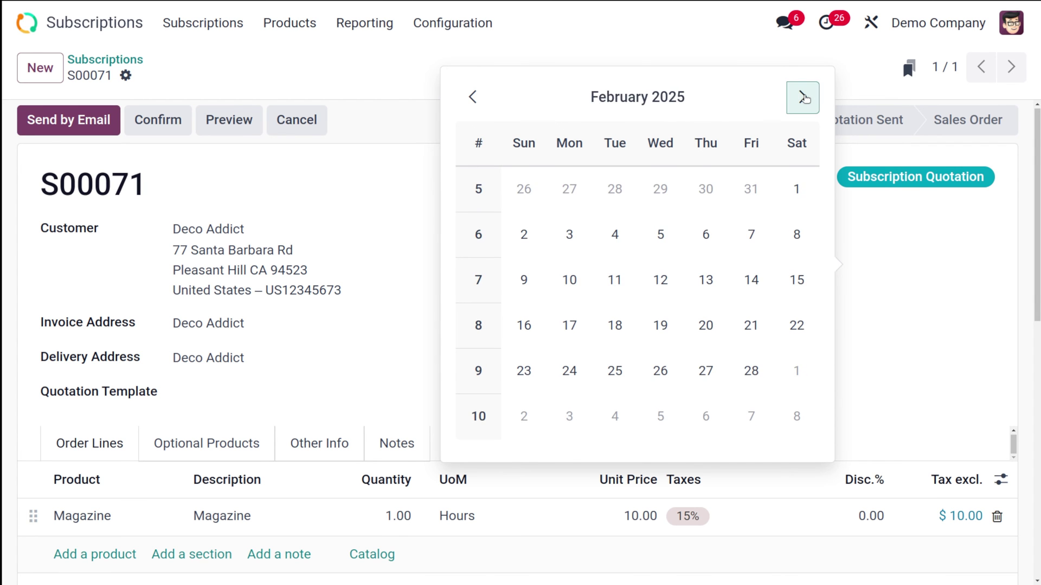
pyautogui.click(802, 97)
pyautogui.click(803, 98)
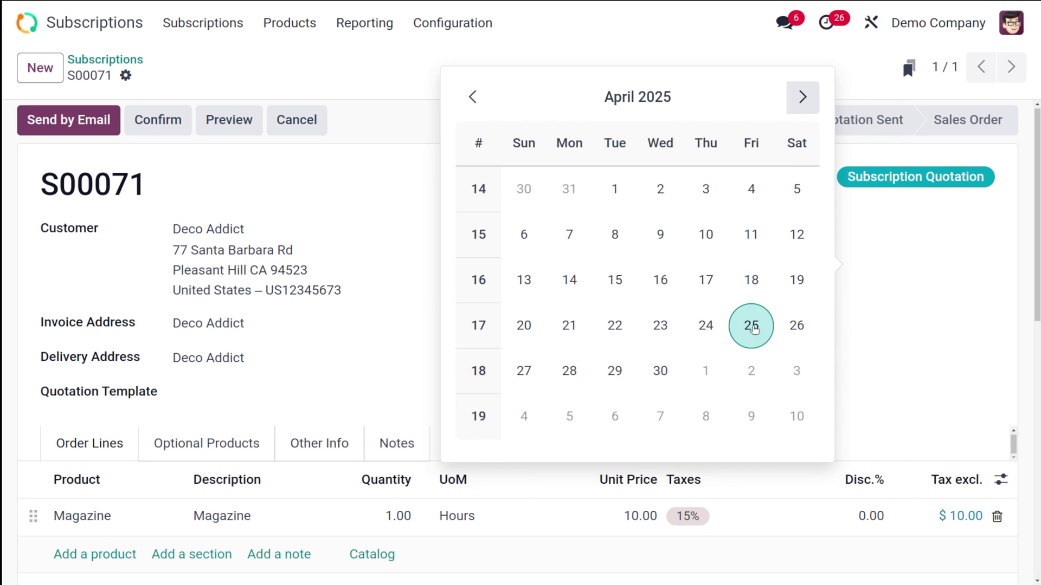
pyautogui.click(752, 326)
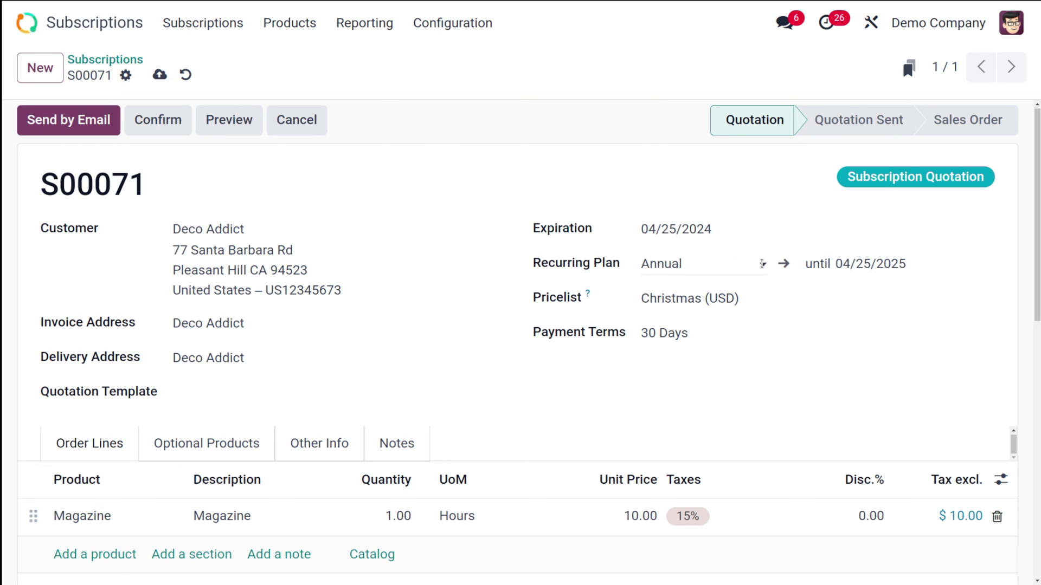
pyautogui.scroll(-10, 447, 328)
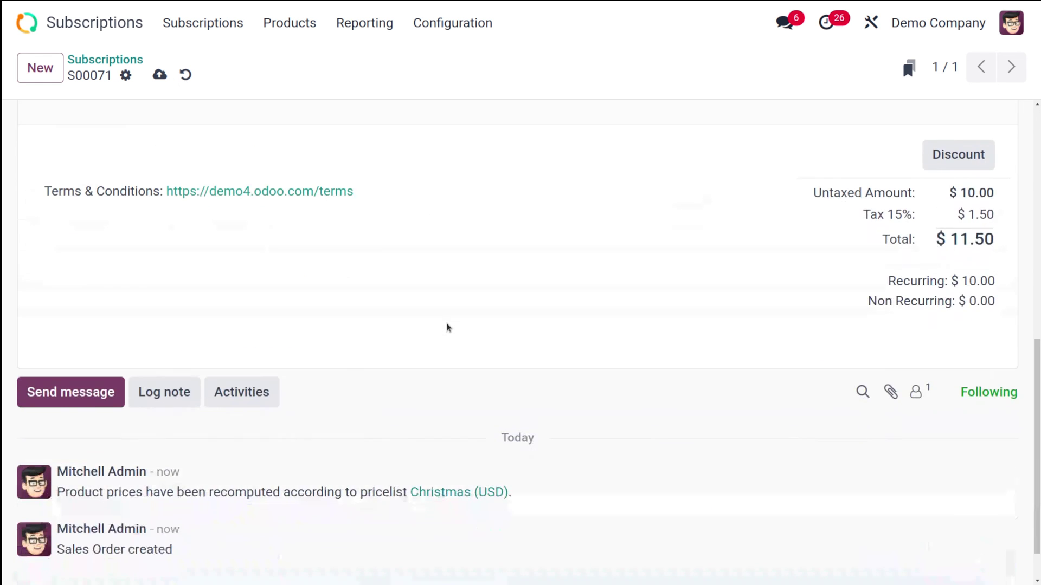
pyautogui.scroll(7, 447, 326)
pyautogui.scroll(3, 447, 326)
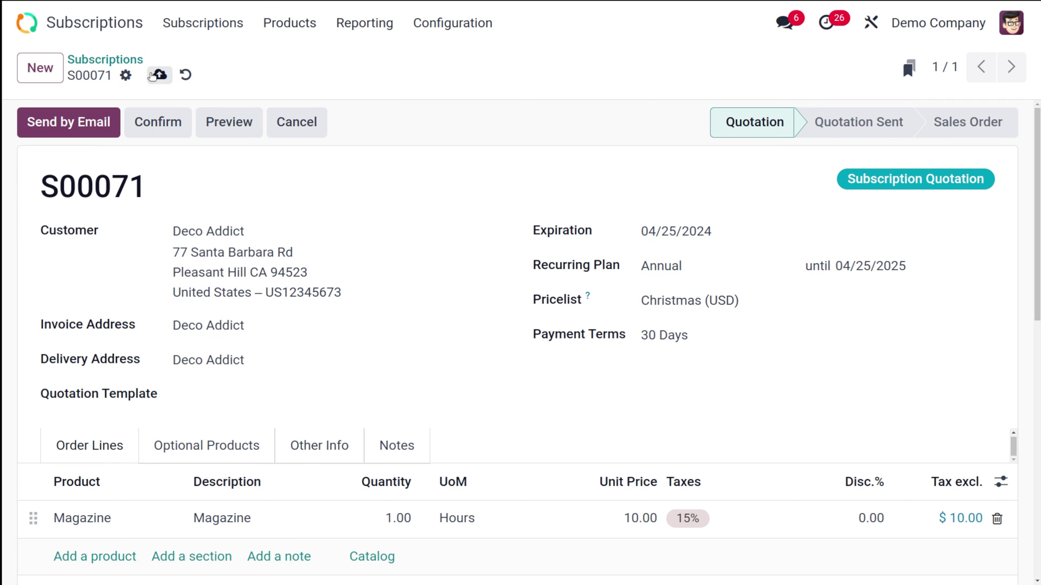
# - Save quotation S00071 and start a new quotation template
pyautogui.click(159, 74)
pyautogui.click(433, 24)
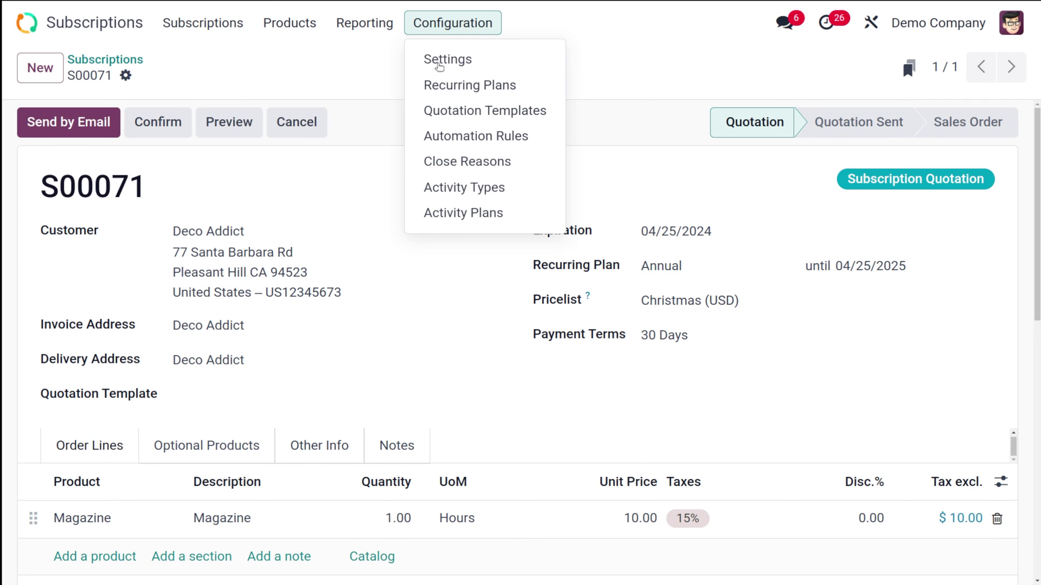
pyautogui.click(443, 115)
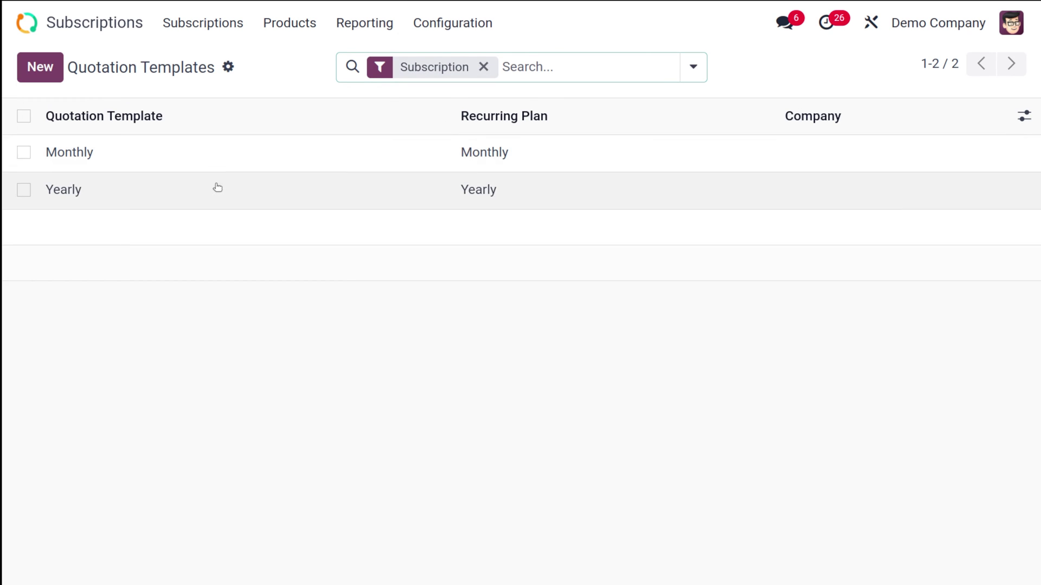
pyautogui.click(46, 67)
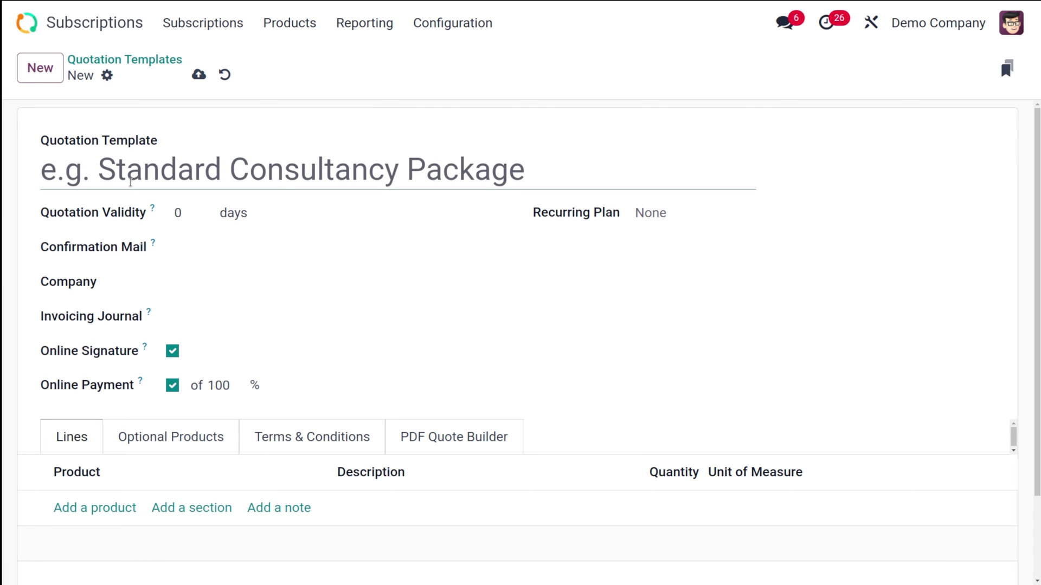
# - Name the template 'Weekly', valid 7 days, with Sales: Send Quotation confirmation mail
pyautogui.write('Wee')
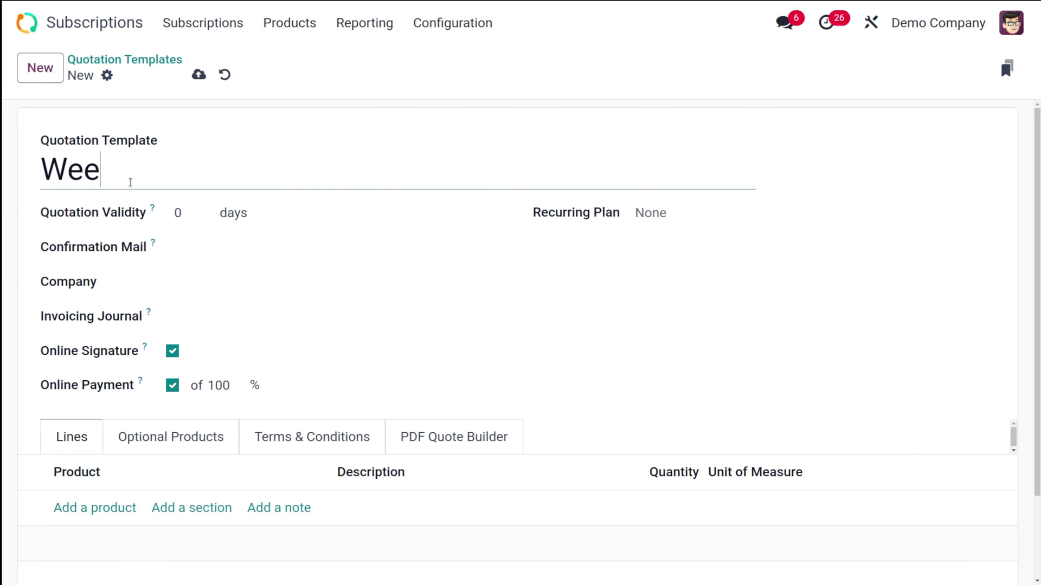
pyautogui.write('kly')
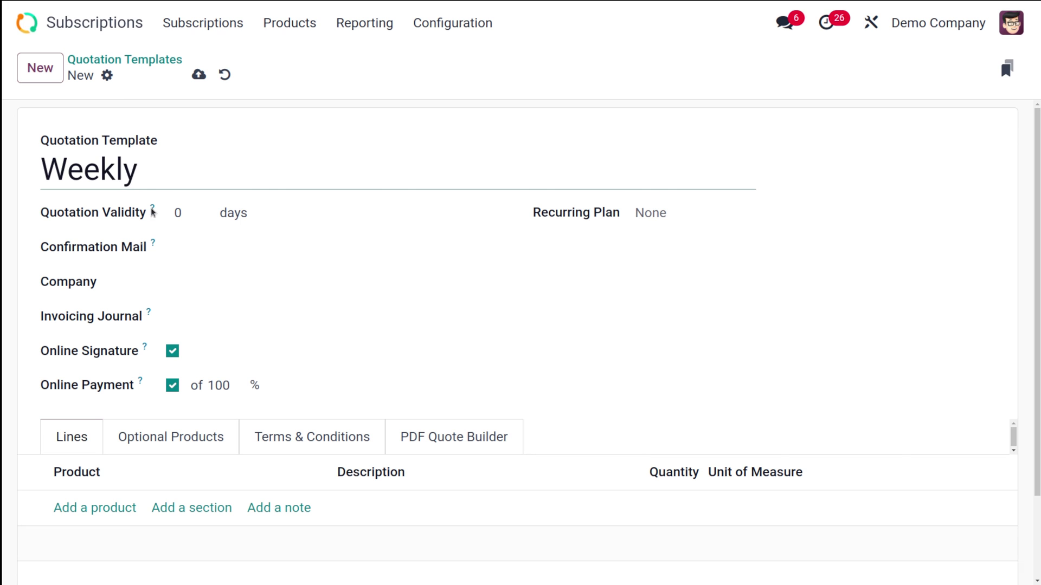
pyautogui.click(192, 212)
pyautogui.press('BackSpace')
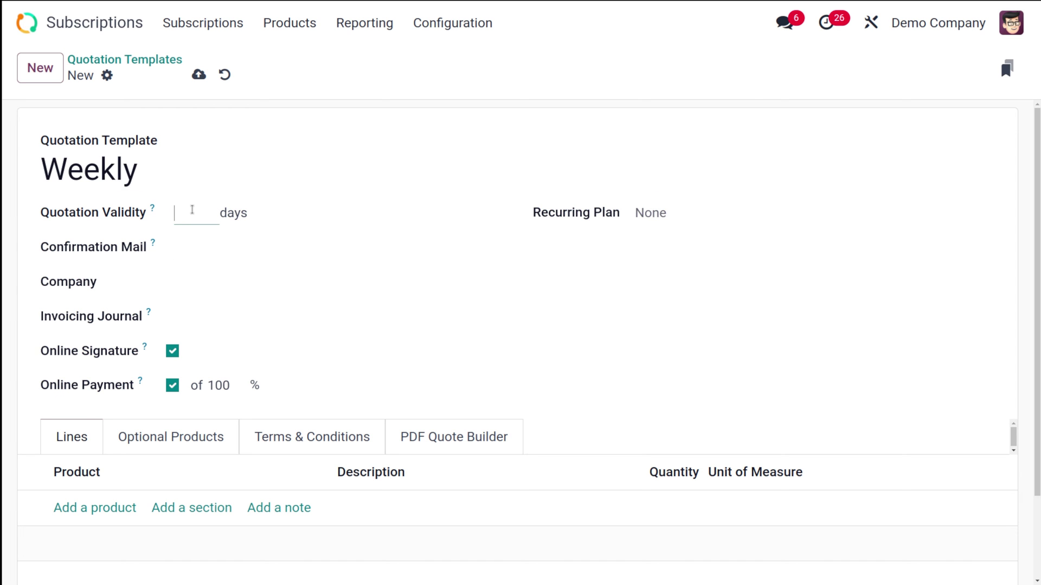
pyautogui.click(208, 258)
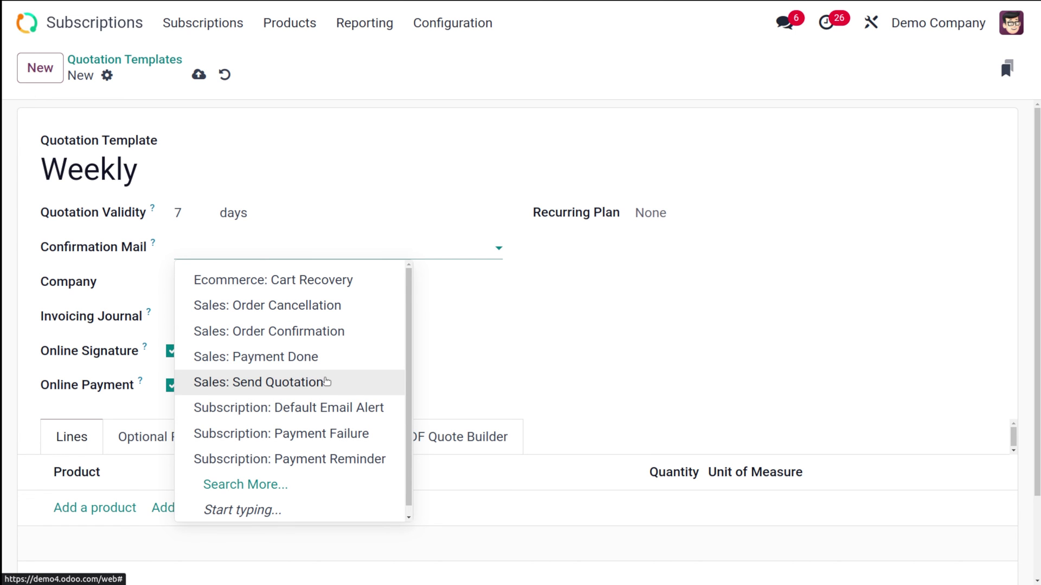
pyautogui.click(347, 386)
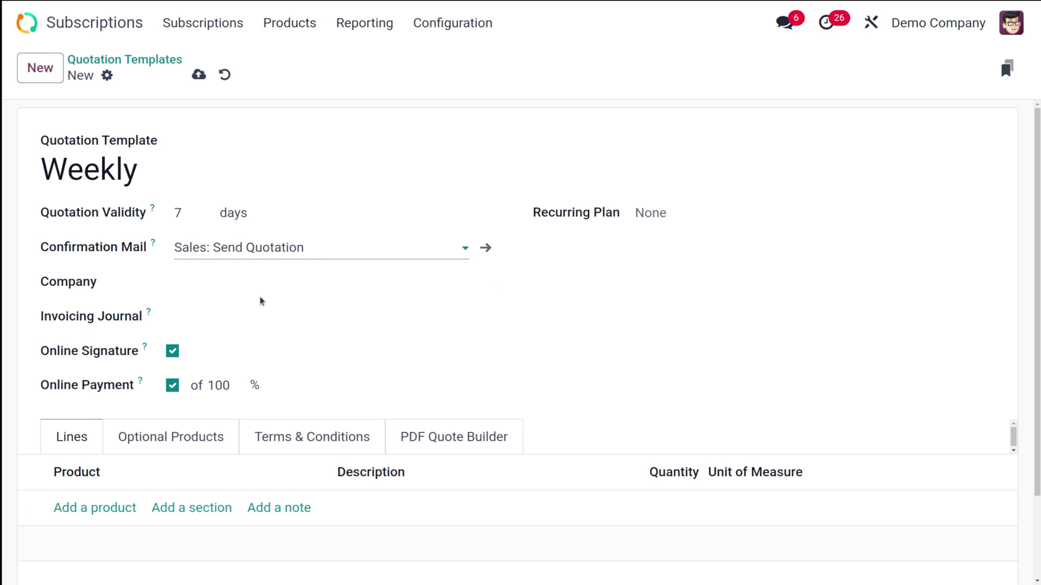
pyautogui.click(251, 285)
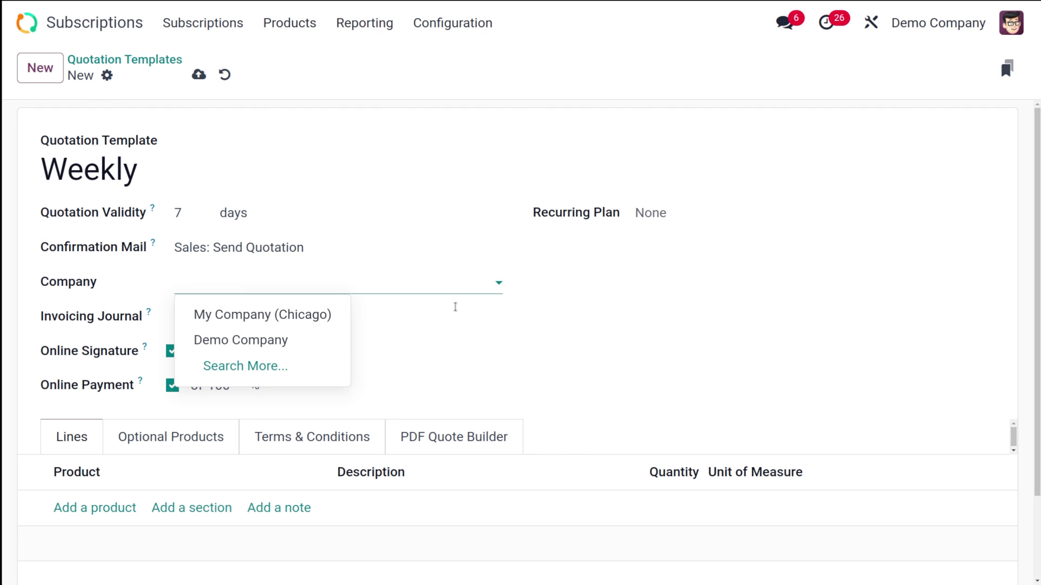
pyautogui.click(508, 388)
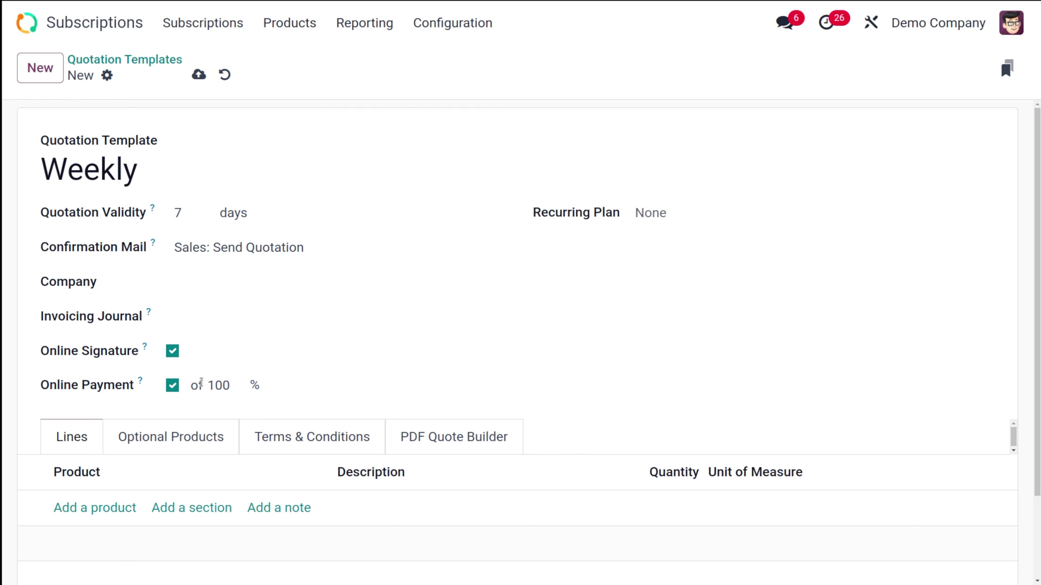
pyautogui.moveTo(141, 349)
# - Put the Weekly template on the Annual plan with a 5 Magazine line, then save it
pyautogui.click(680, 217)
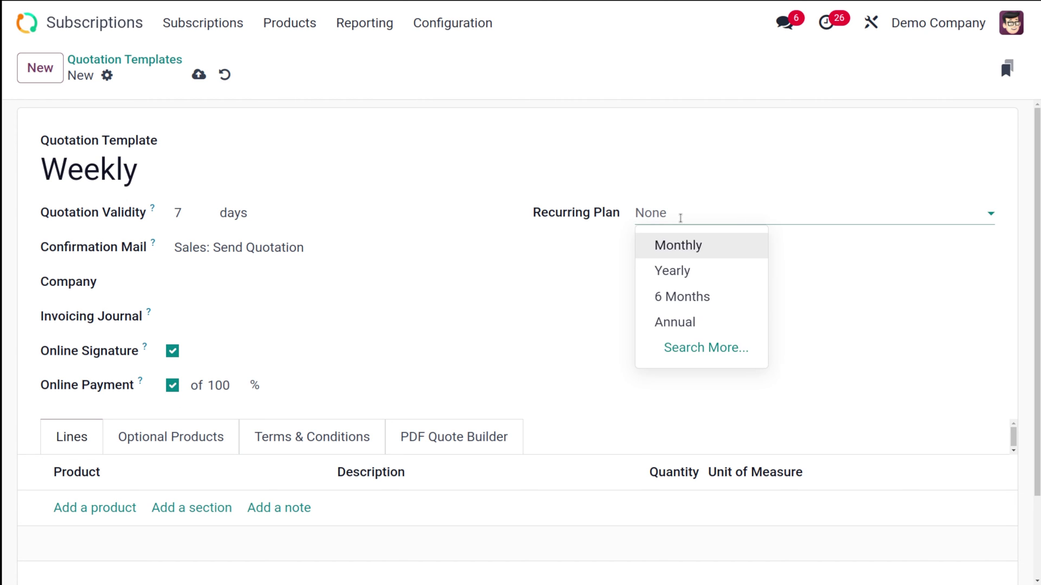
pyautogui.click(680, 323)
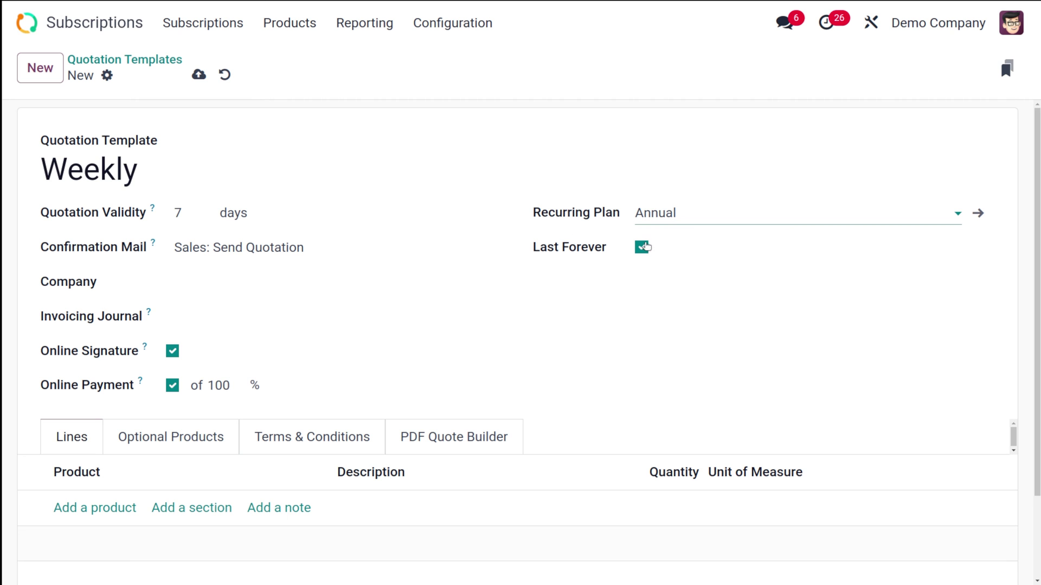
pyautogui.scroll(-2, 437, 362)
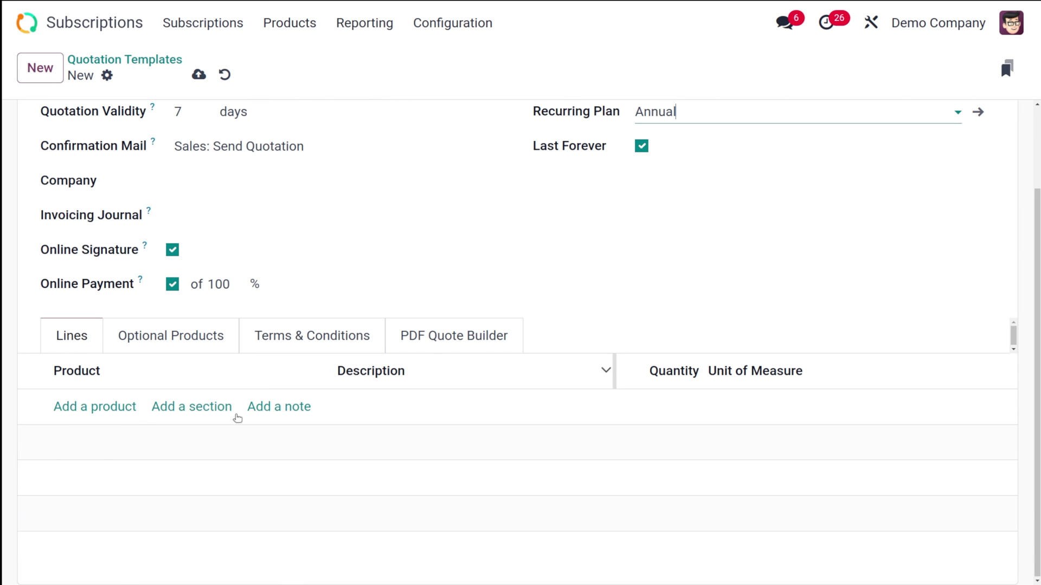
pyautogui.click(94, 406)
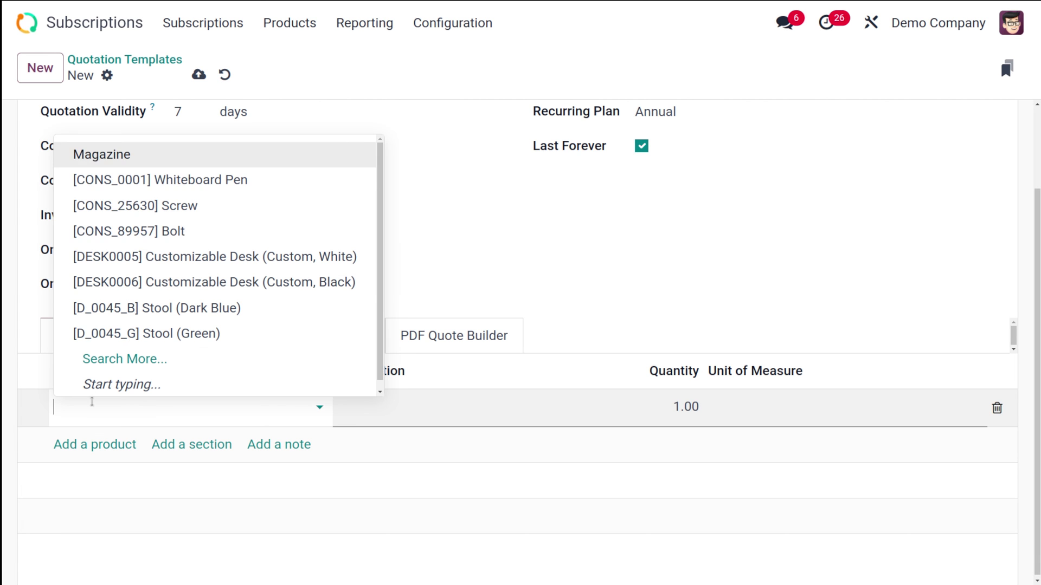
pyautogui.click(148, 158)
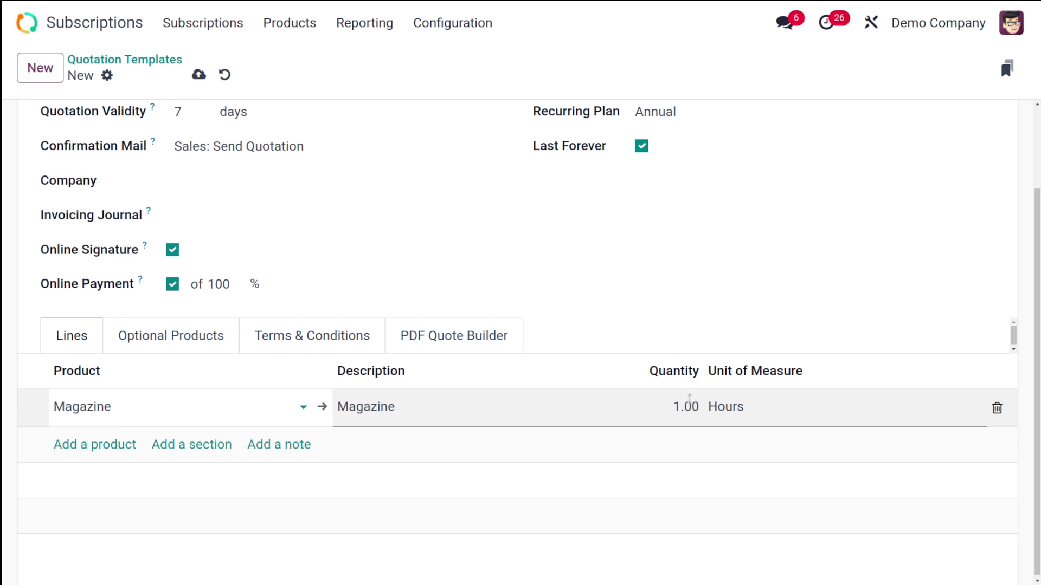
pyautogui.click(689, 401)
pyautogui.write('5')
pyautogui.click(607, 315)
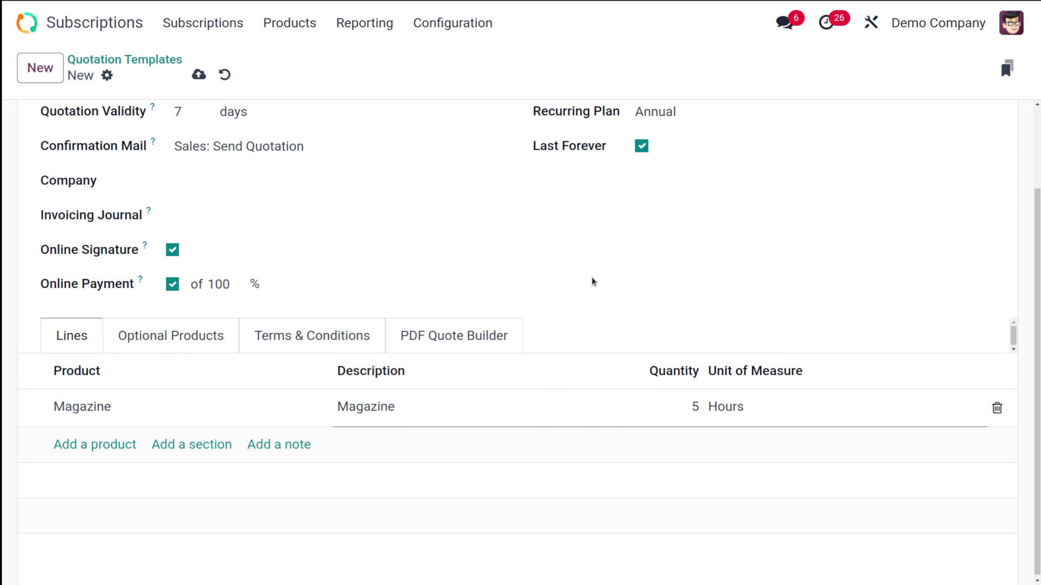
pyautogui.scroll(2, 593, 280)
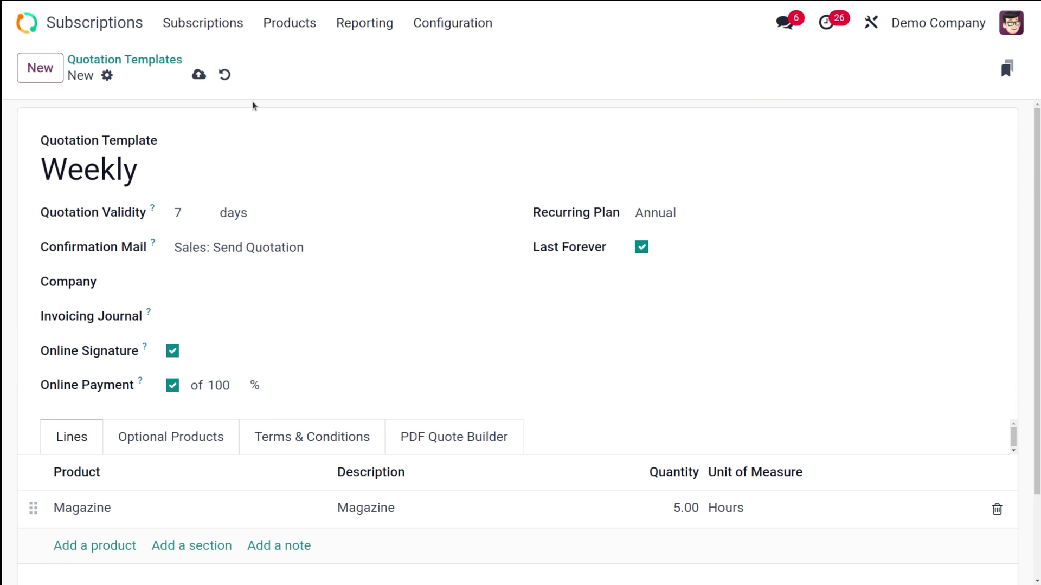
pyautogui.click(199, 74)
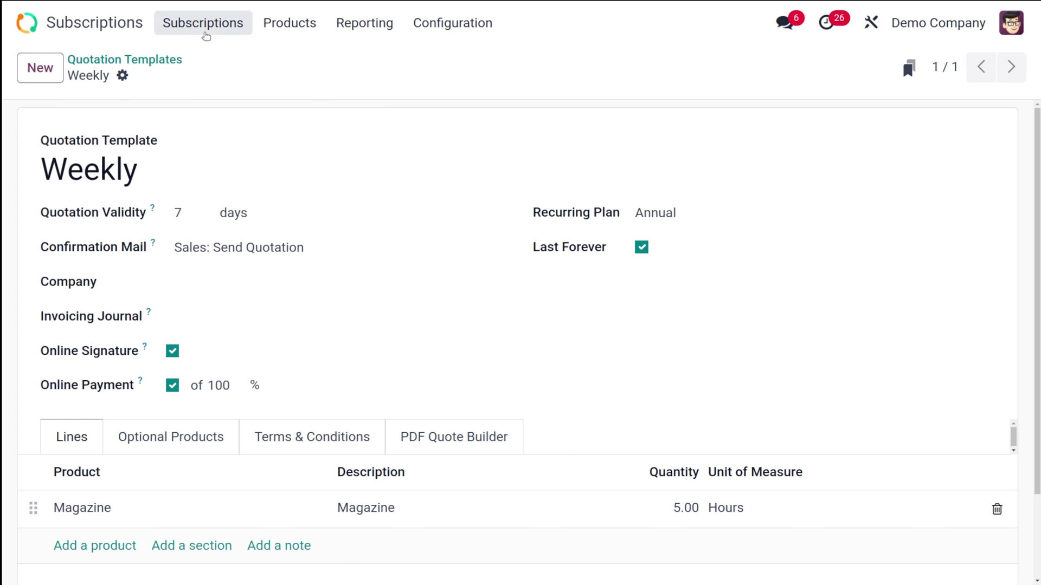
# - Start a new subscription quotation and pick its customer
pyautogui.click(205, 31)
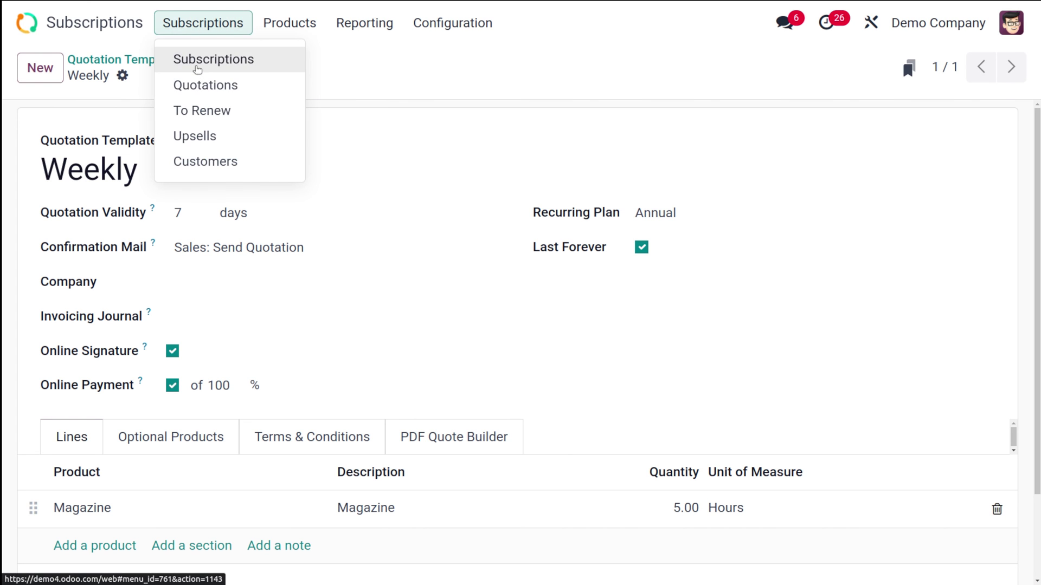
pyautogui.click(195, 67)
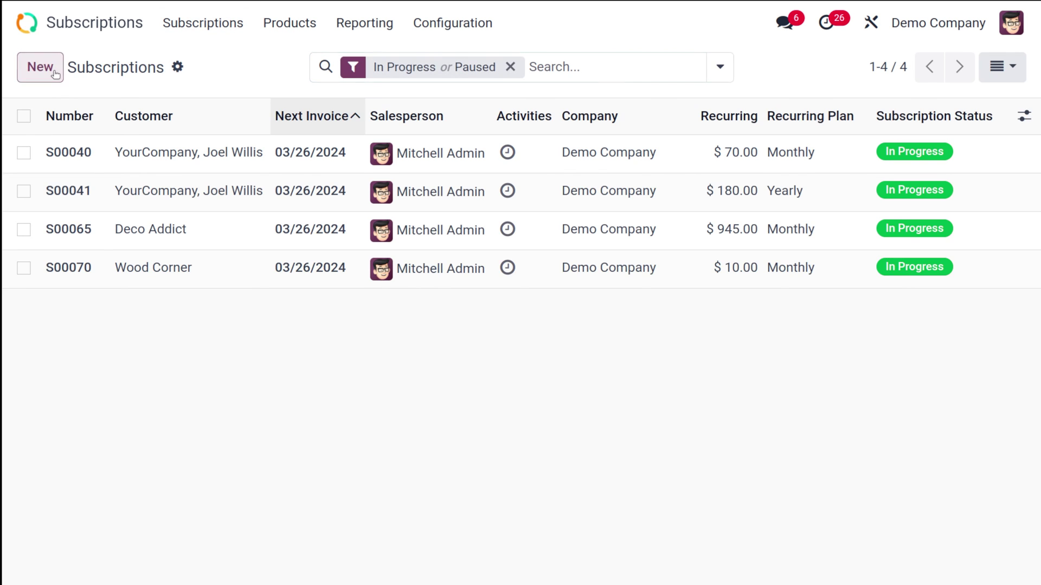
pyautogui.click(54, 73)
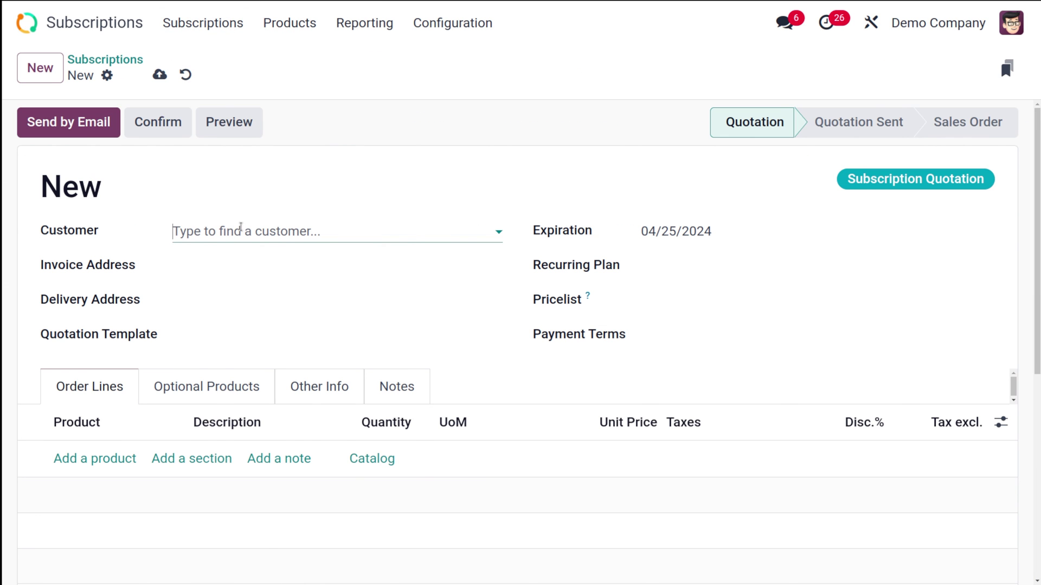
pyautogui.click(240, 230)
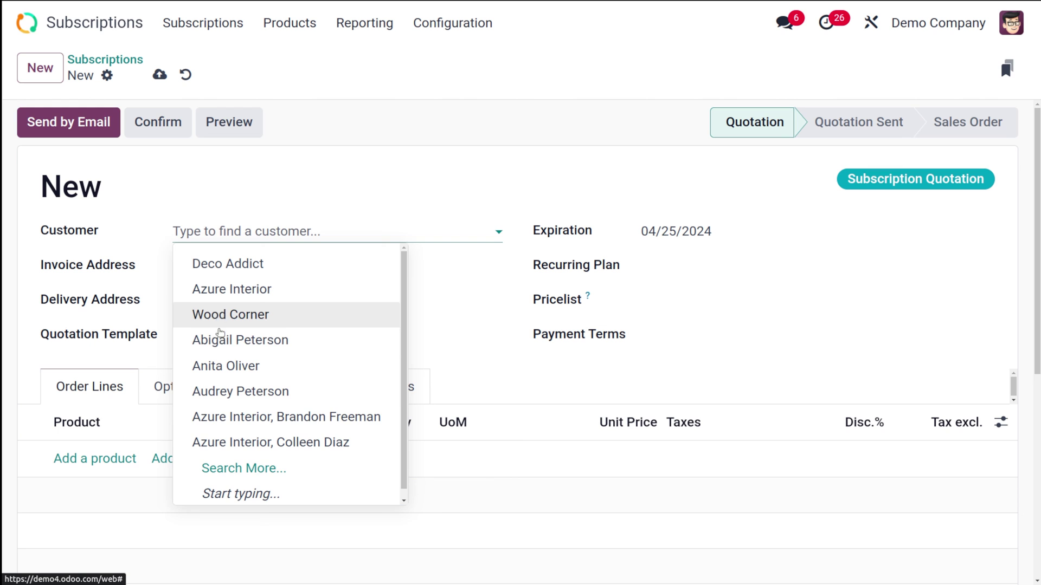
pyautogui.click(219, 342)
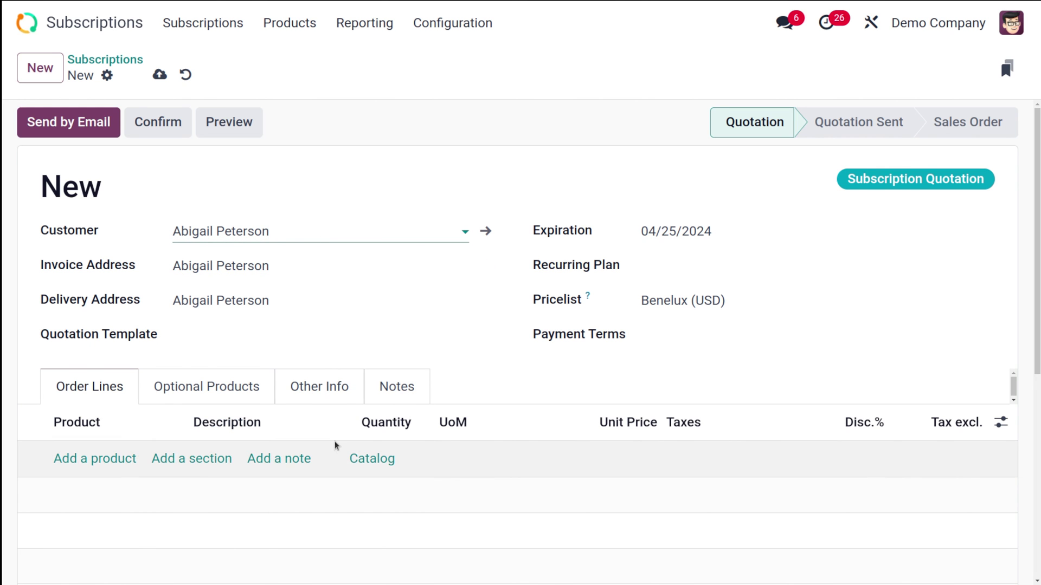
# - Apply the Weekly quotation template, bringing in 5 Magazine on the Annual plan
pyautogui.click(254, 328)
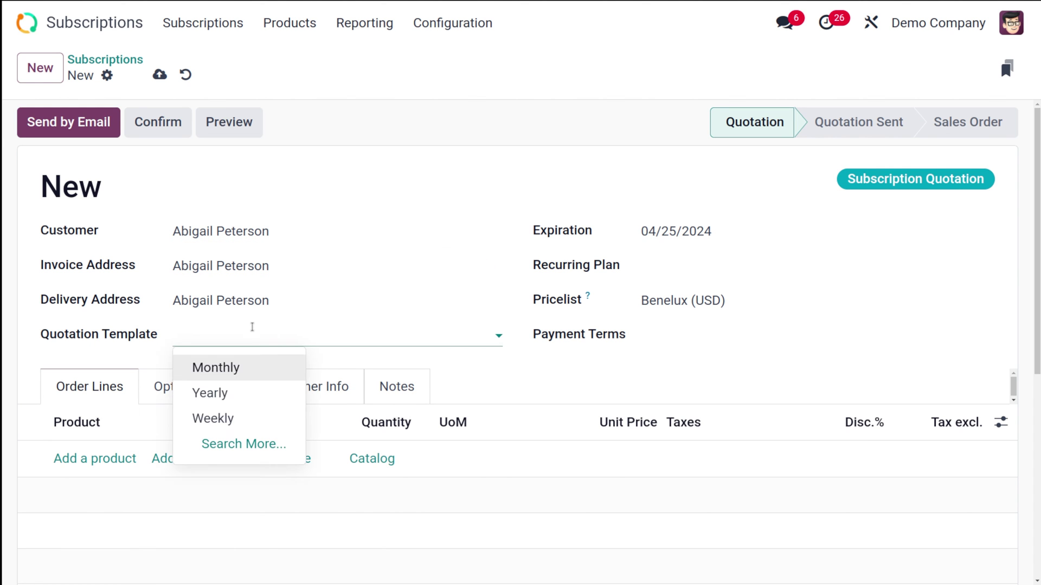
pyautogui.click(222, 419)
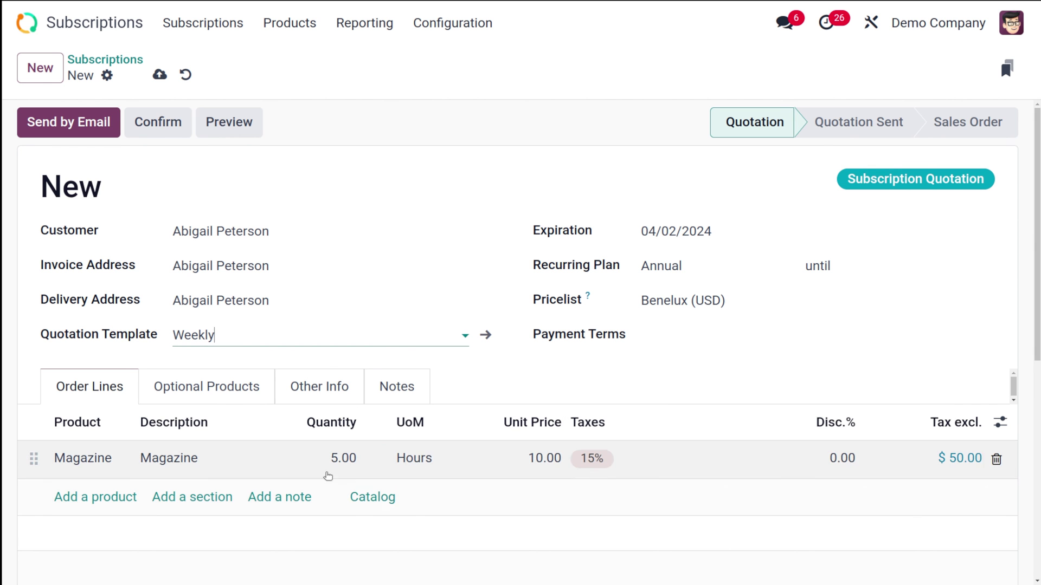
pyautogui.scroll(-5, 445, 558)
pyautogui.scroll(5, 449, 566)
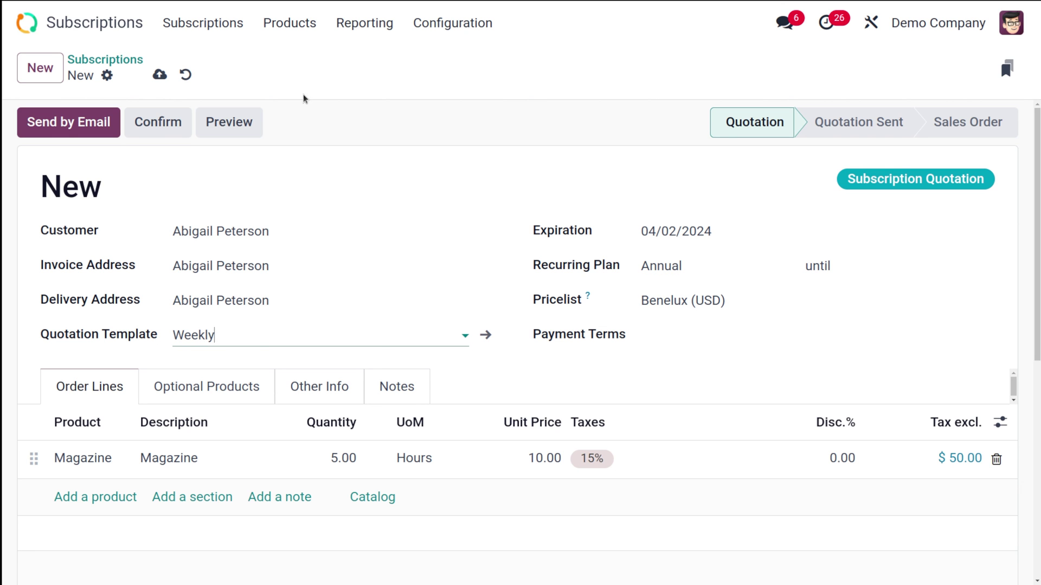
# - Save the Weekly-template quotation as S00072, keeping the Magazine line at $50.00 on Annual
pyautogui.click(159, 74)
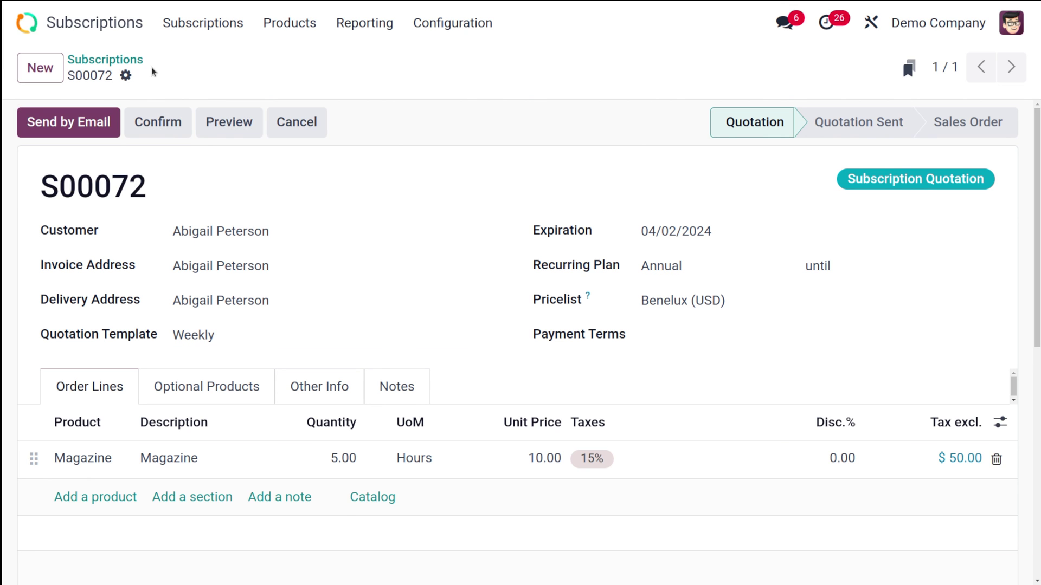